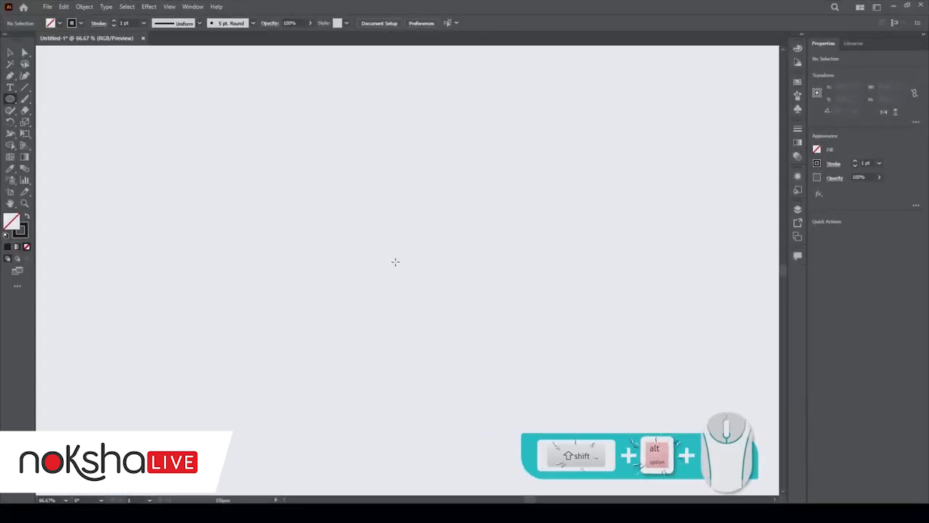
Create a circle about 777 px in diameter and give it a 23 pt stroke.
drag(390, 256, 573, 397)
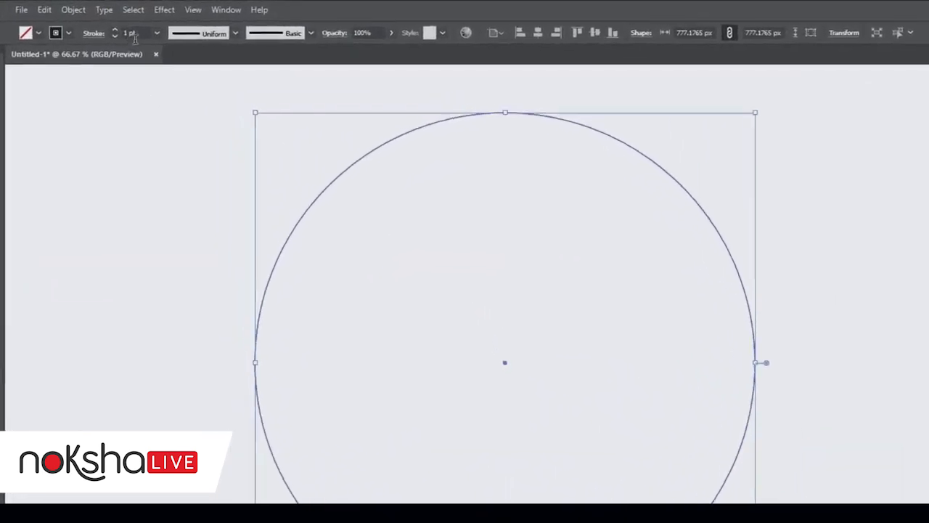
click(133, 35)
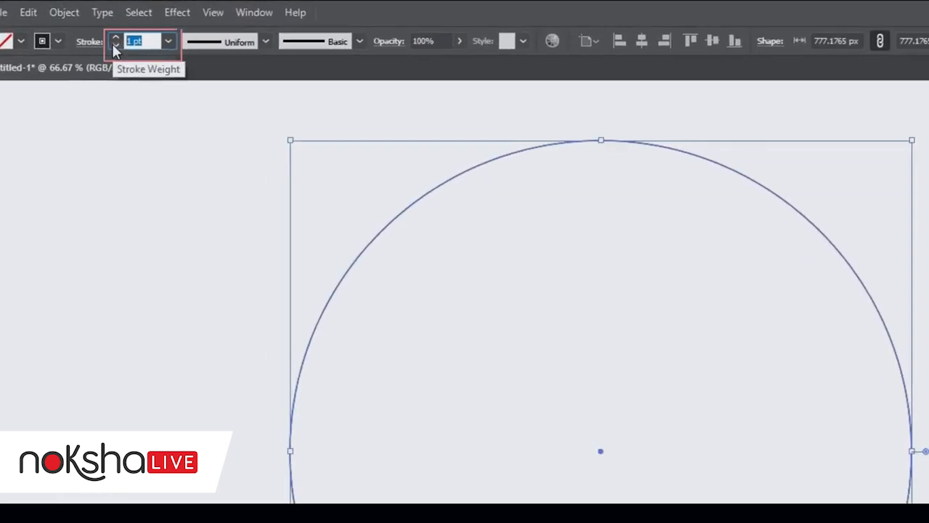
text(23)
key(Return)
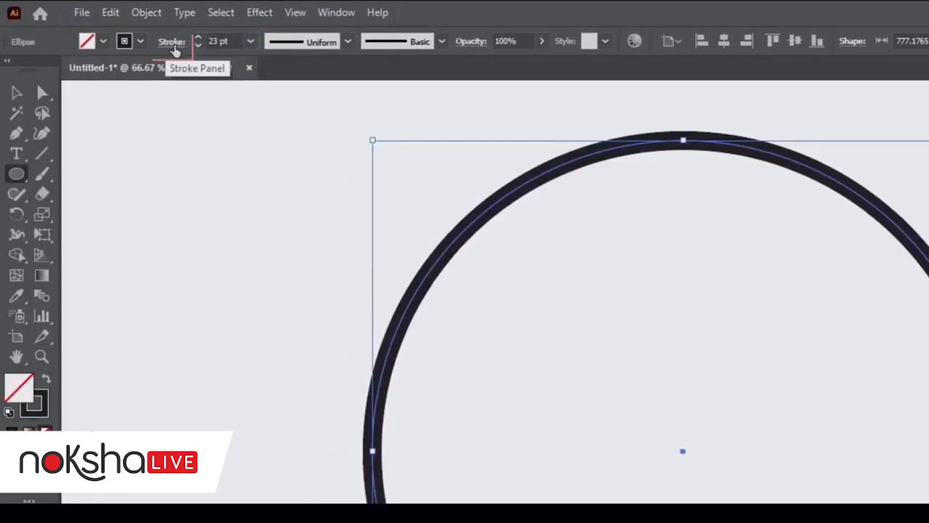
Turn the circle's stroke into dots with a round cap, a 0 pt dash and a 30 pt gap.
click(172, 42)
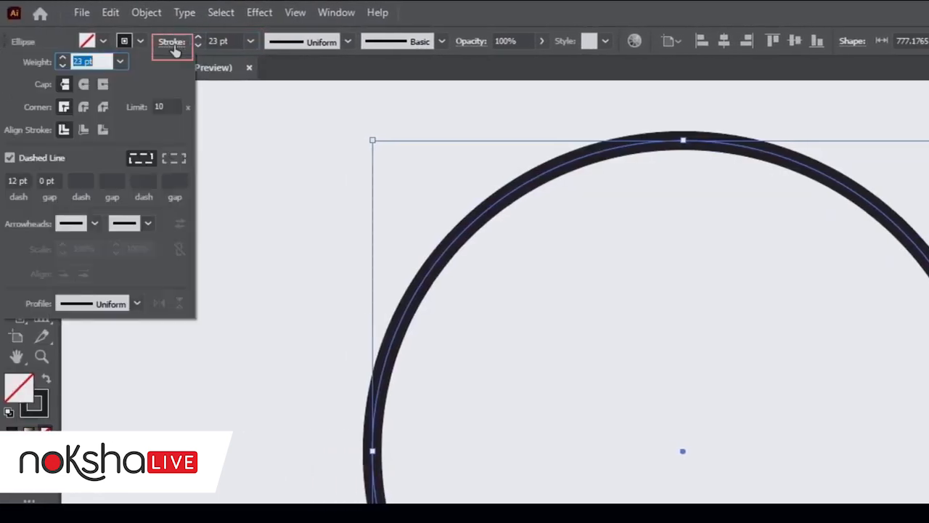
click(84, 85)
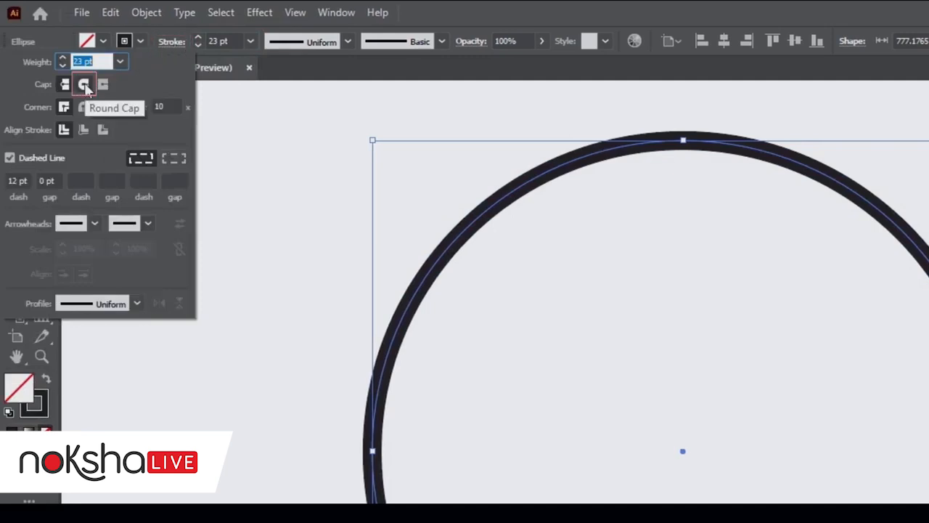
click(84, 85)
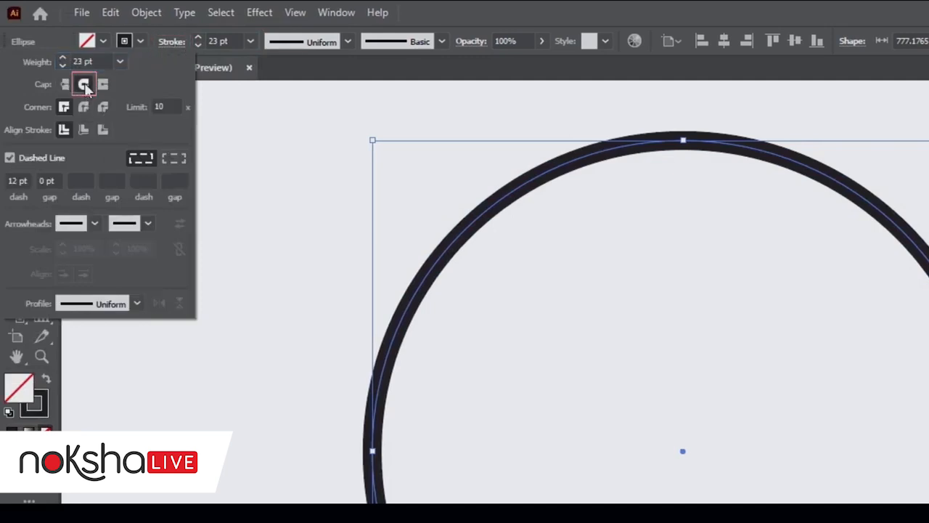
click(17, 182)
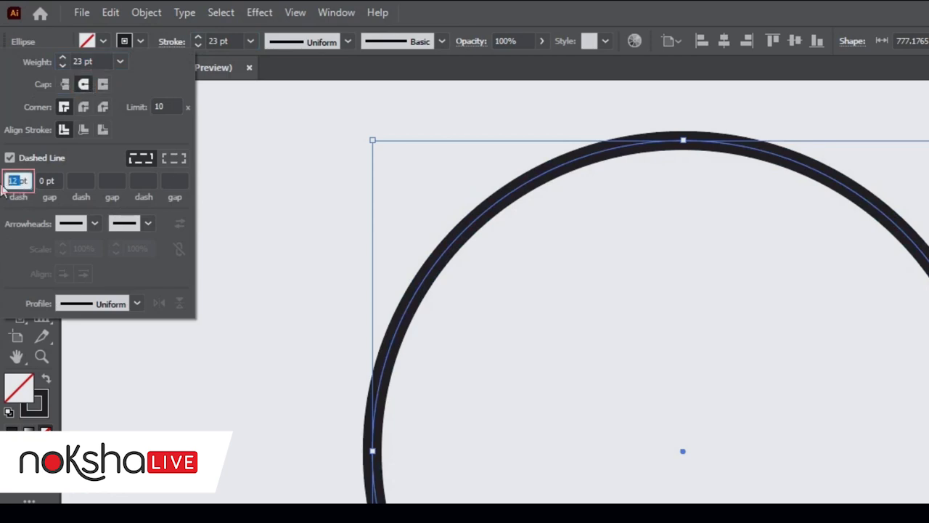
text(0)
click(48, 181)
text(30)
key(Tab)
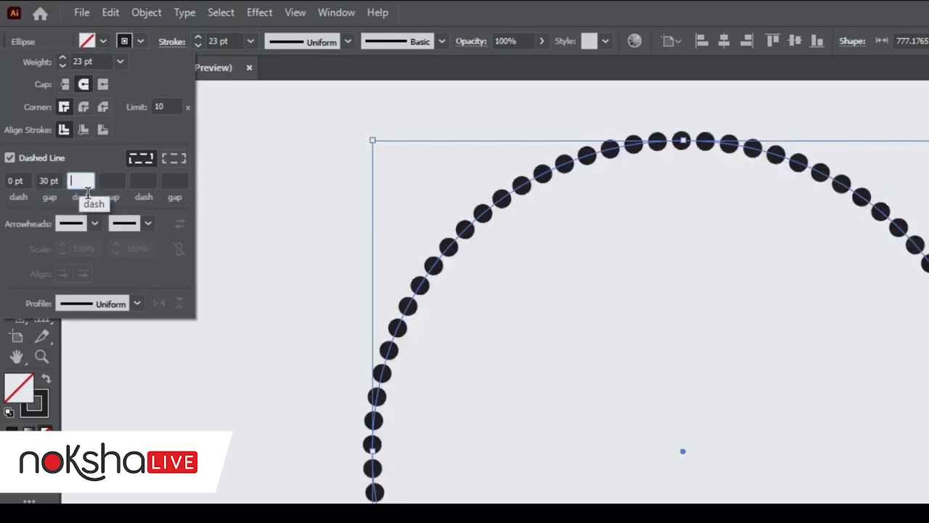
click(221, 143)
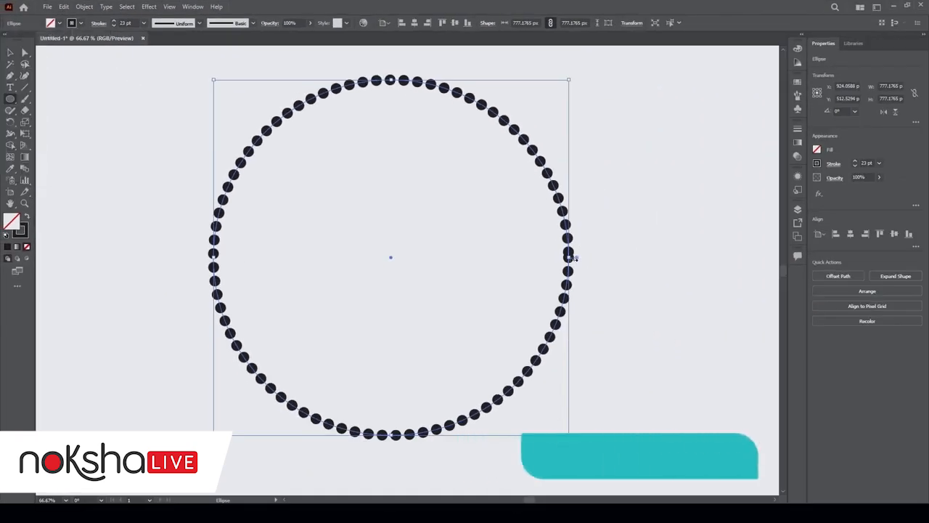
Enlarge the circle to about 783.5 px in diameter and apply Width Profile 4 to its stroke.
drag(571, 82, 573, 80)
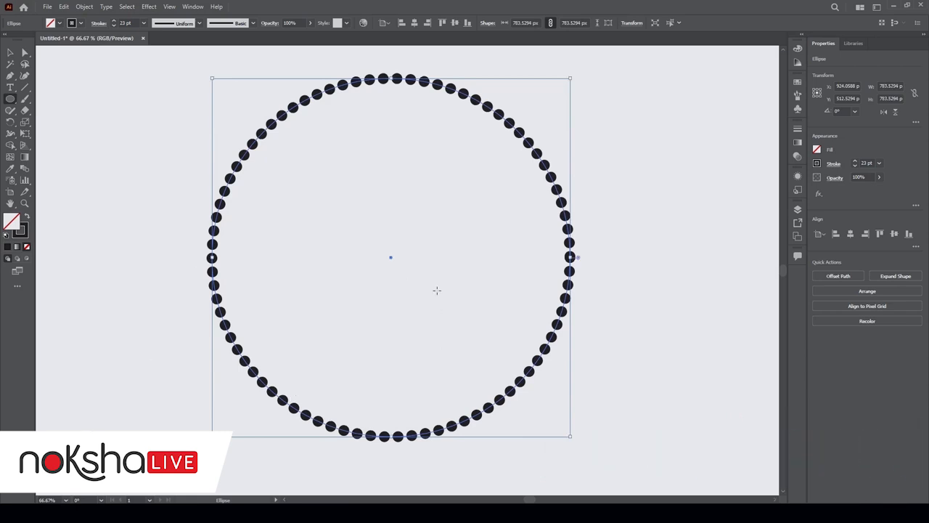
click(199, 23)
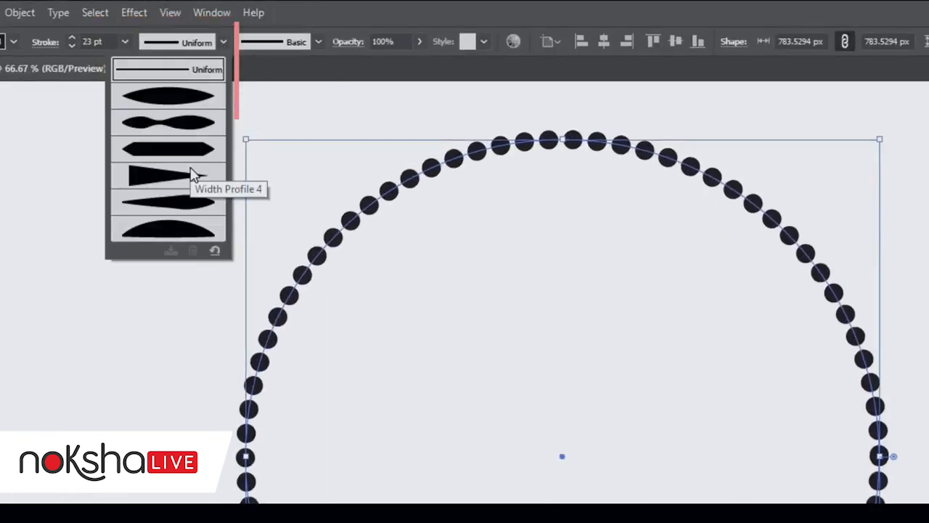
click(192, 174)
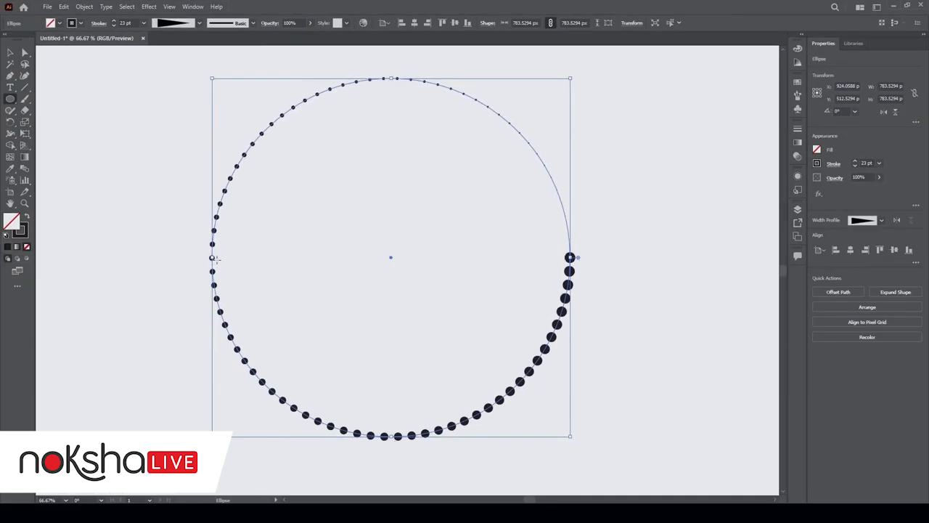
Cut the circle's path at its four anchor points to split it into quarter arcs.
key(v)
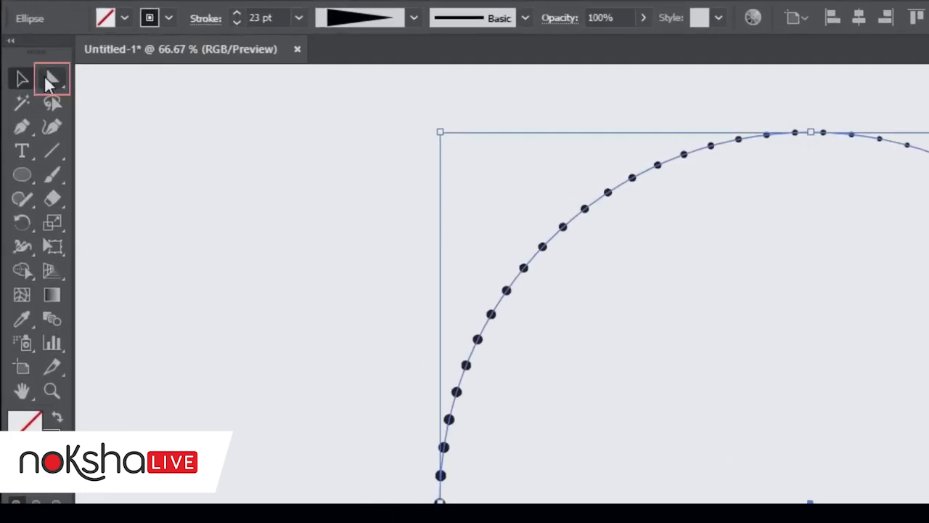
click(45, 76)
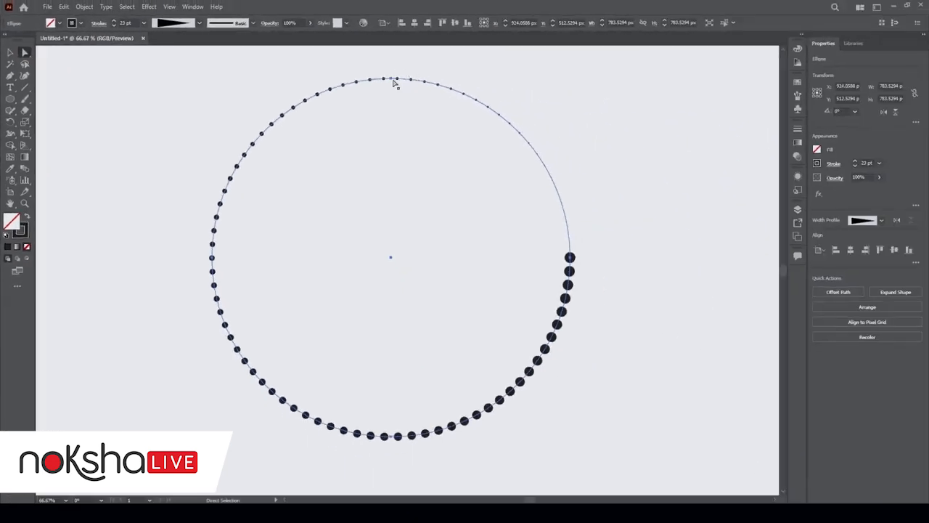
click(391, 79)
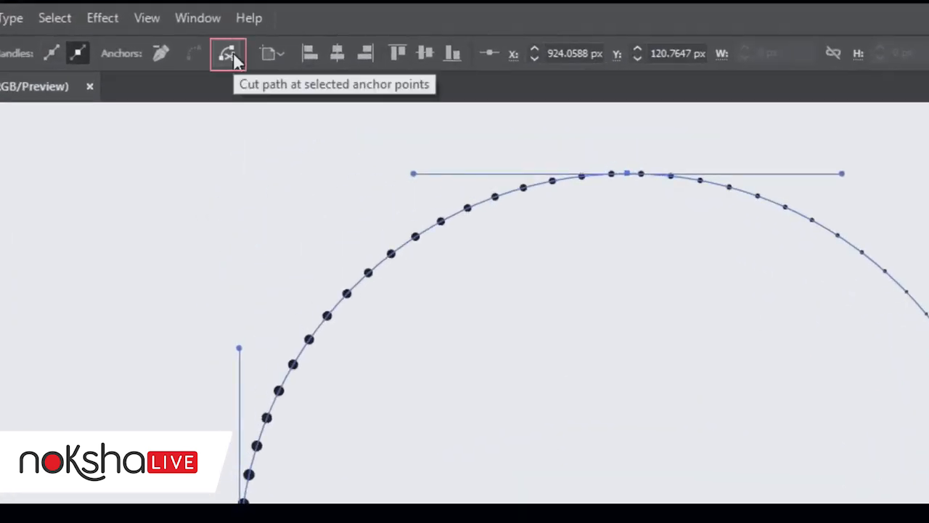
click(234, 56)
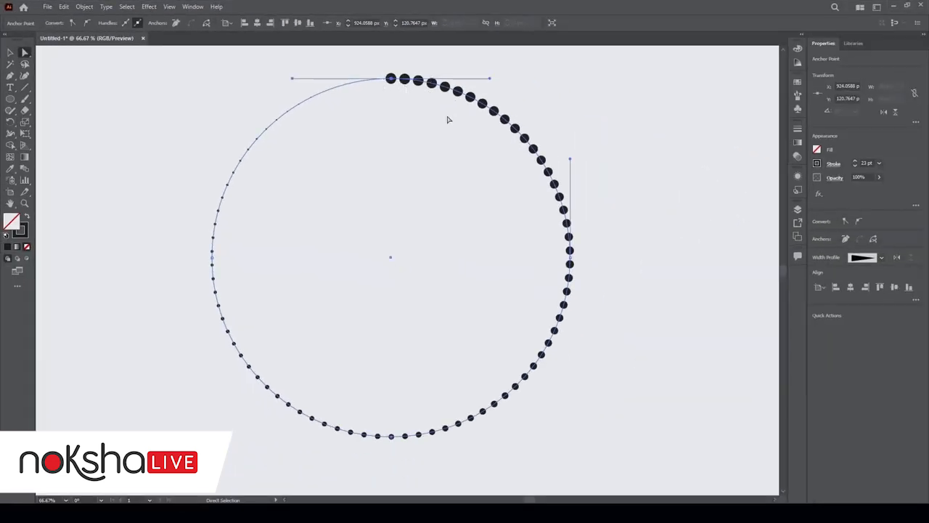
click(570, 263)
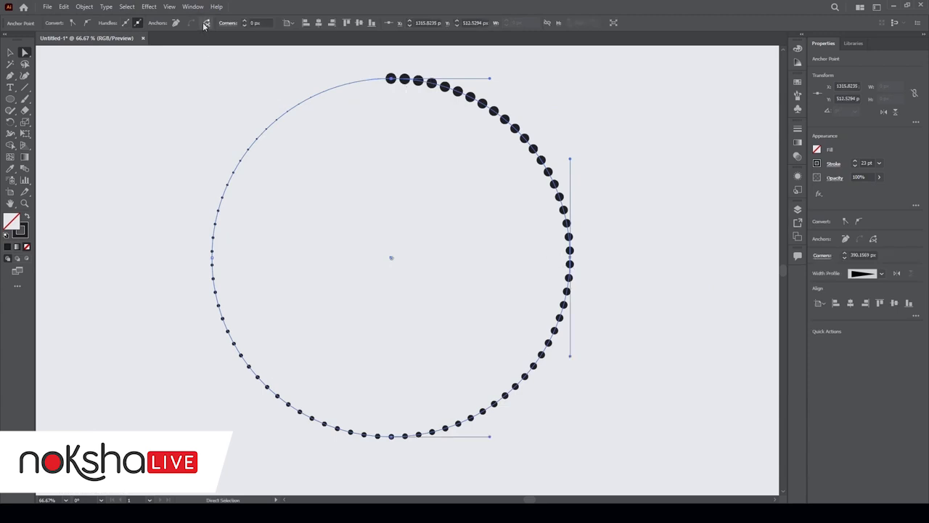
click(205, 24)
click(397, 437)
click(205, 23)
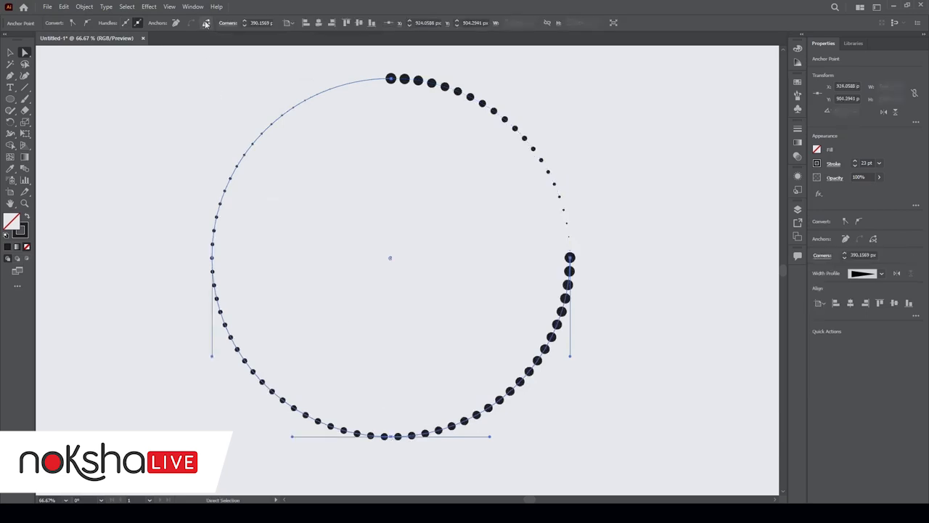
click(212, 262)
click(206, 23)
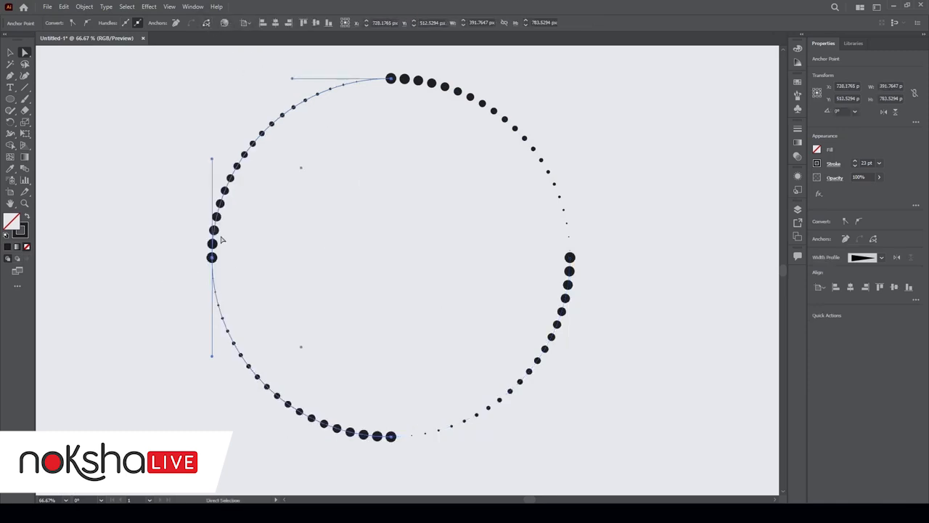
Select all four dotted quarter arcs and group them.
click(10, 53)
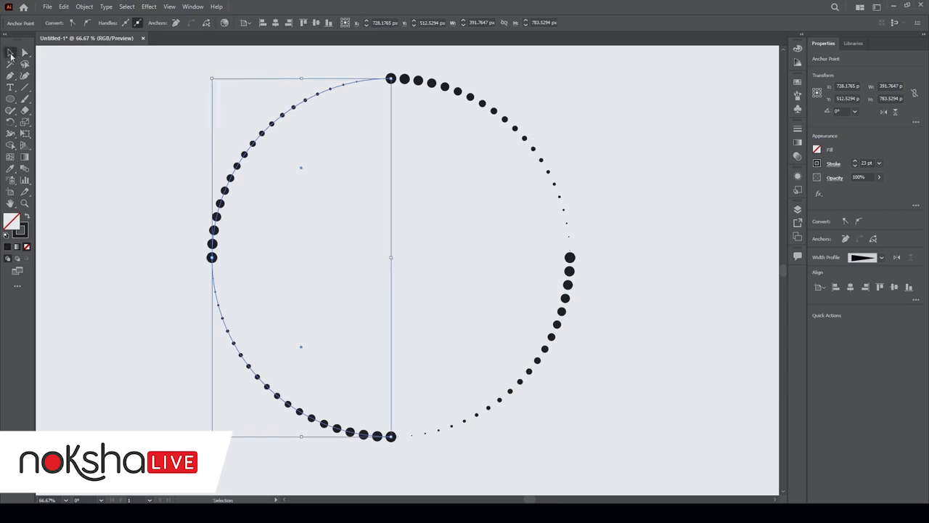
click(128, 96)
drag(299, 186, 307, 185)
drag(524, 78, 490, 162)
drag(498, 294, 590, 377)
drag(334, 307, 203, 350)
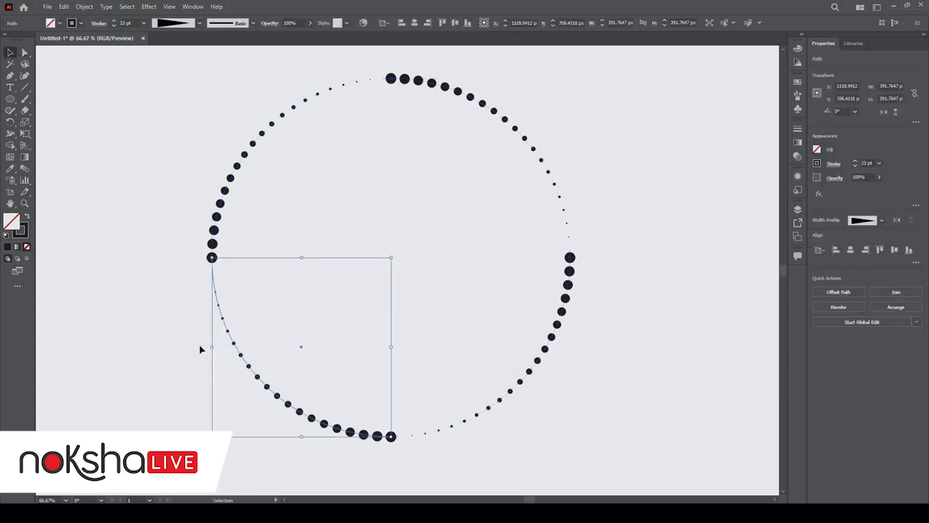
drag(185, 74, 618, 438)
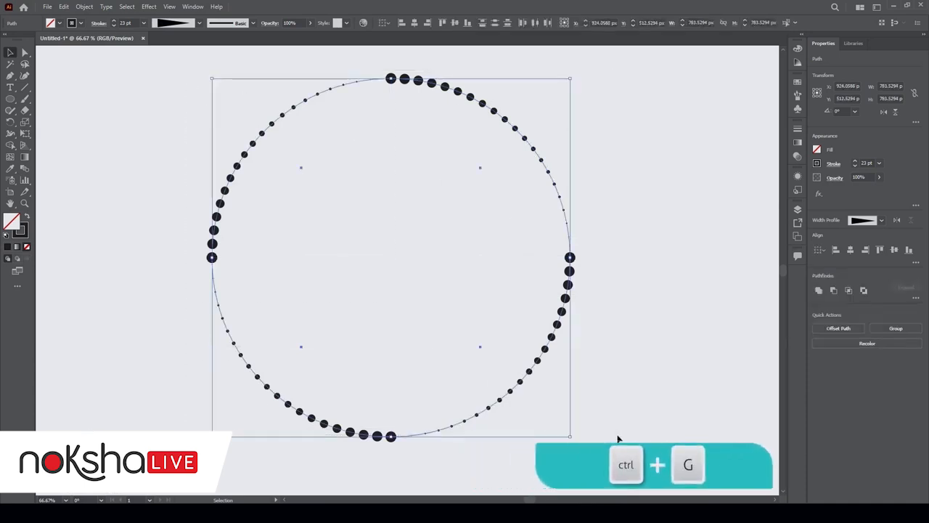
key(ctrl+g)
key(v)
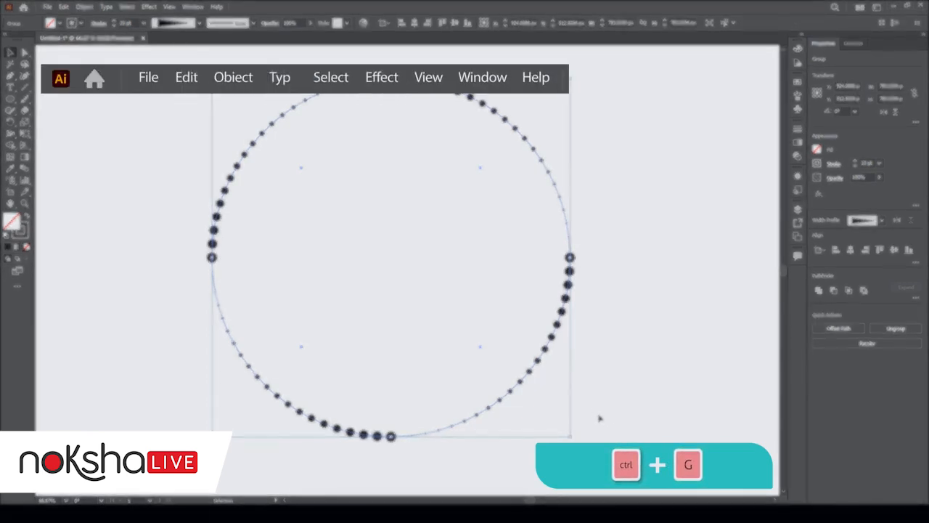
Start a Distort & Transform > Transform effect on the group with horizontal and vertical scale at 90%.
click(148, 6)
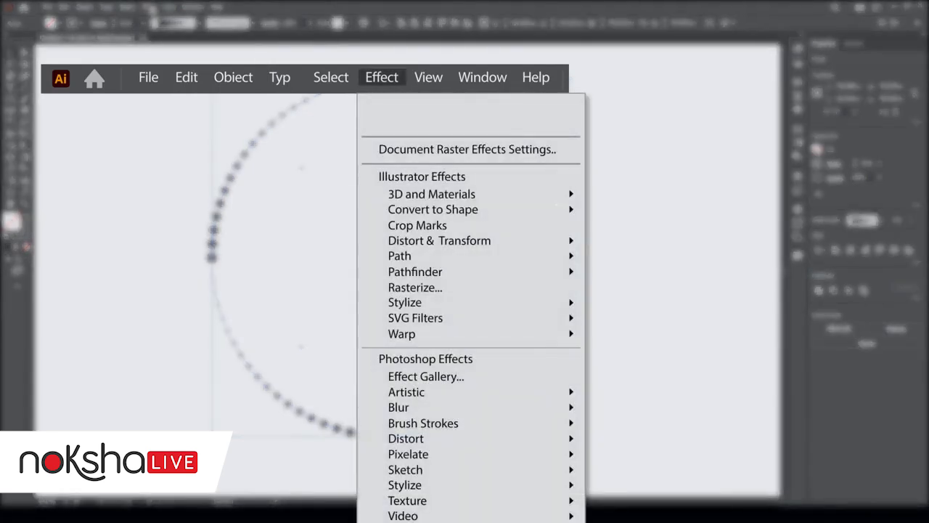
mouse_move(194, 26)
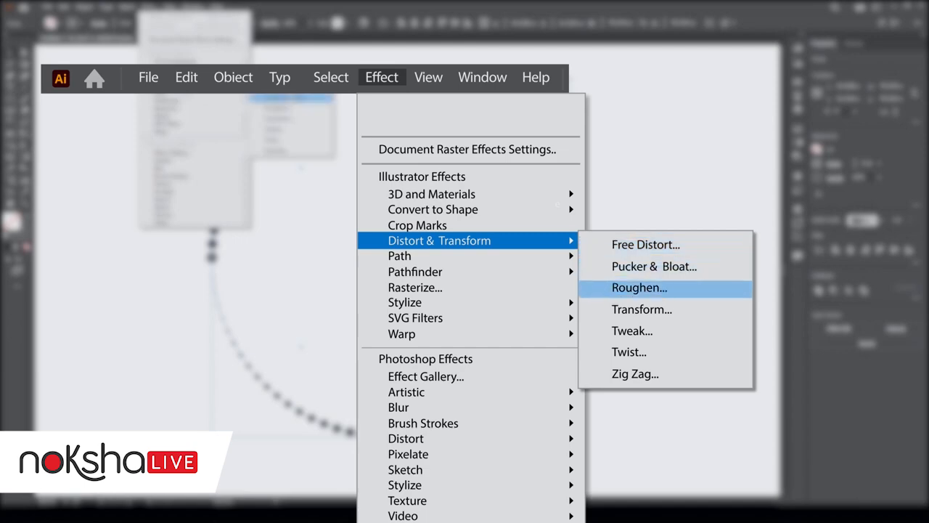
click(293, 118)
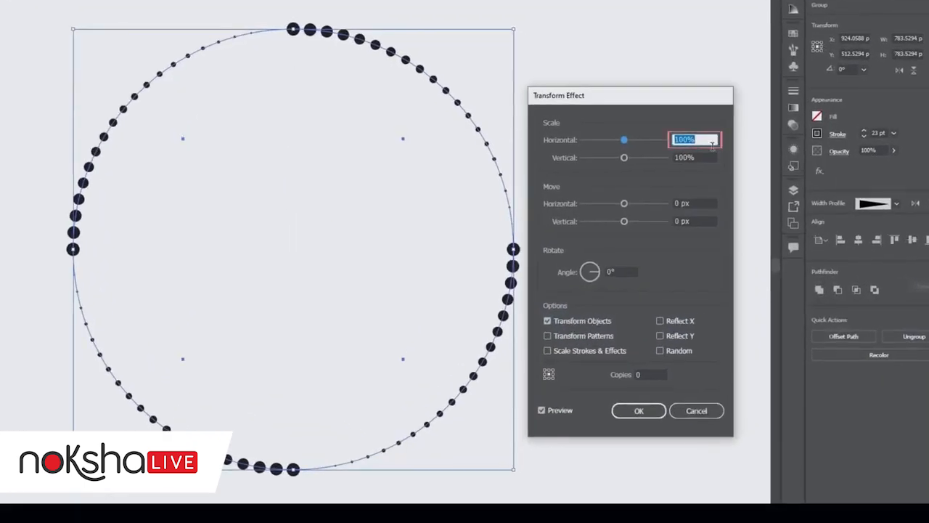
text(90)
key(Tab)
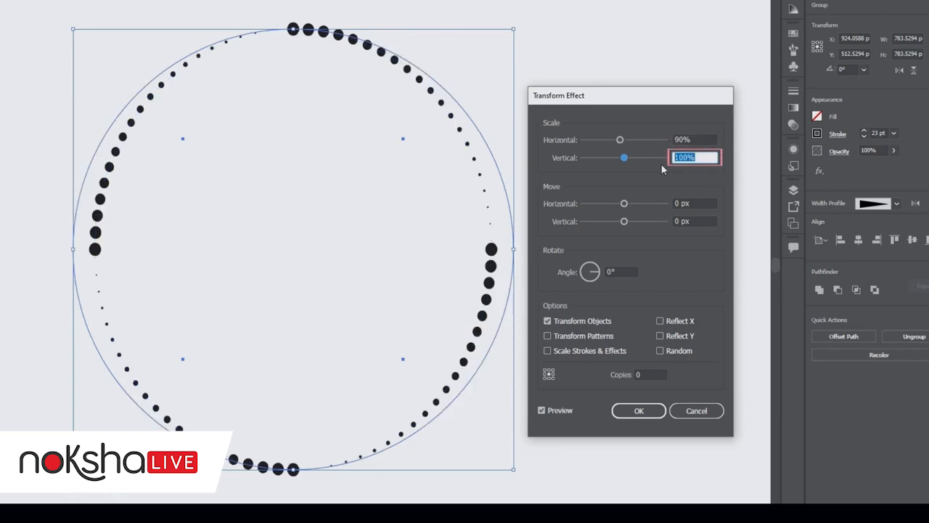
text(90)
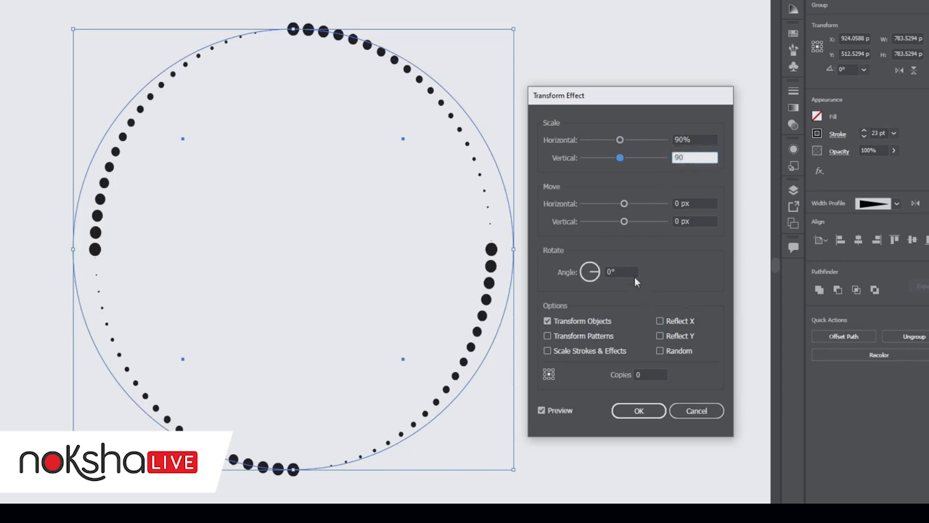
click(636, 279)
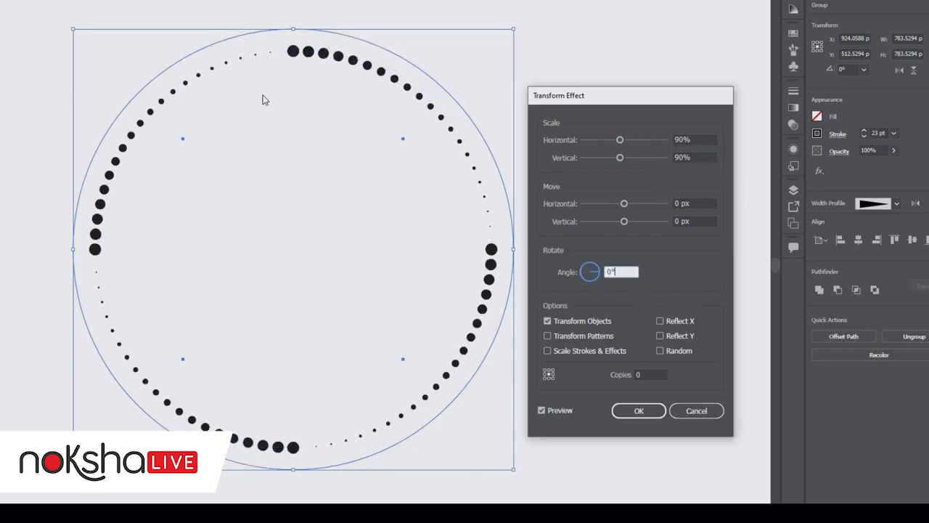
Set the number of copies in the Transform effect to 8.
click(628, 378)
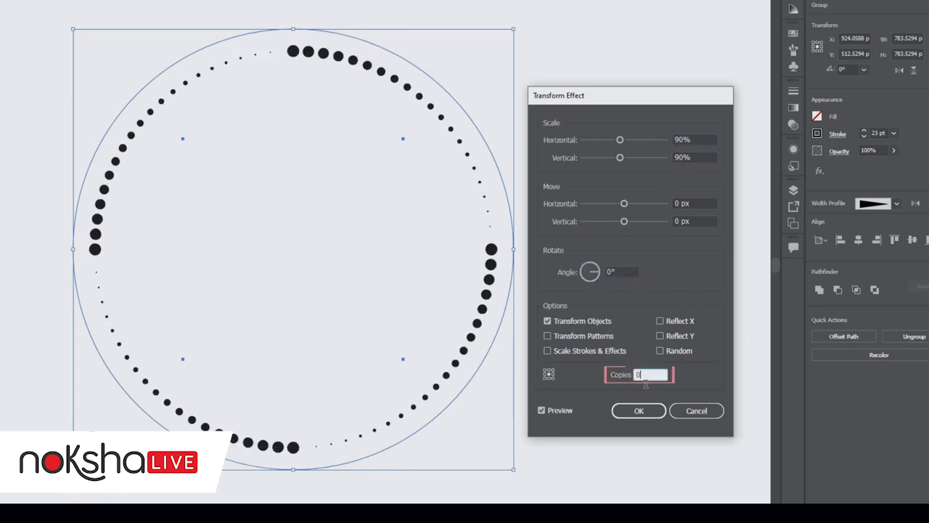
text(8)
click(701, 222)
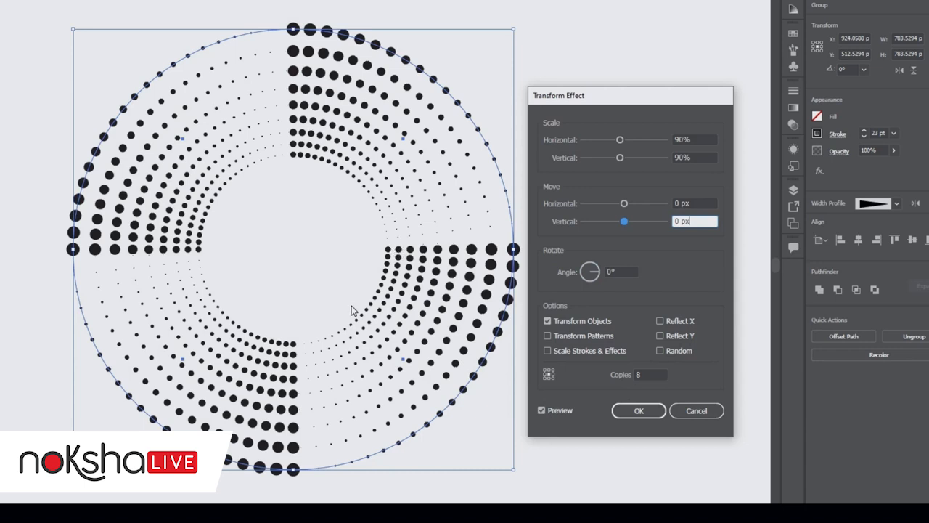
Set the rotation angle of the Transform effect to 12°.
click(613, 271)
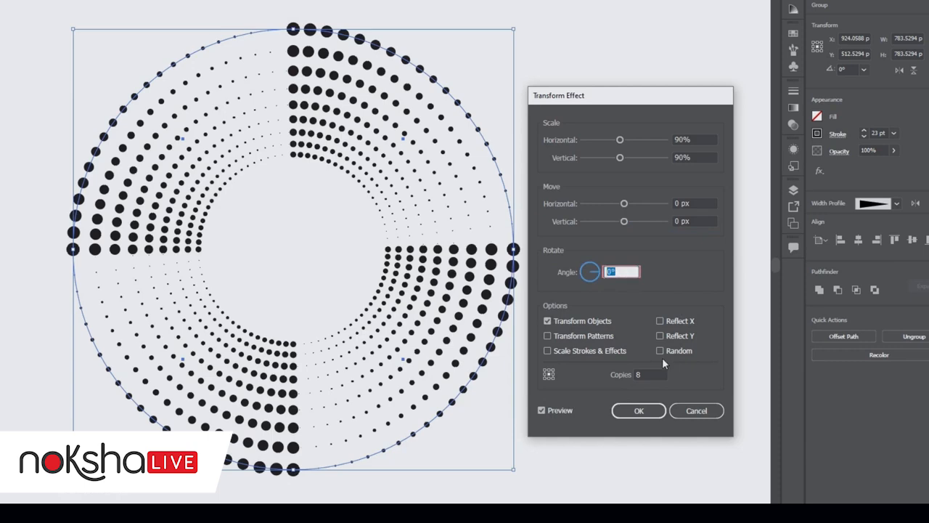
key(Up)
key(Up)
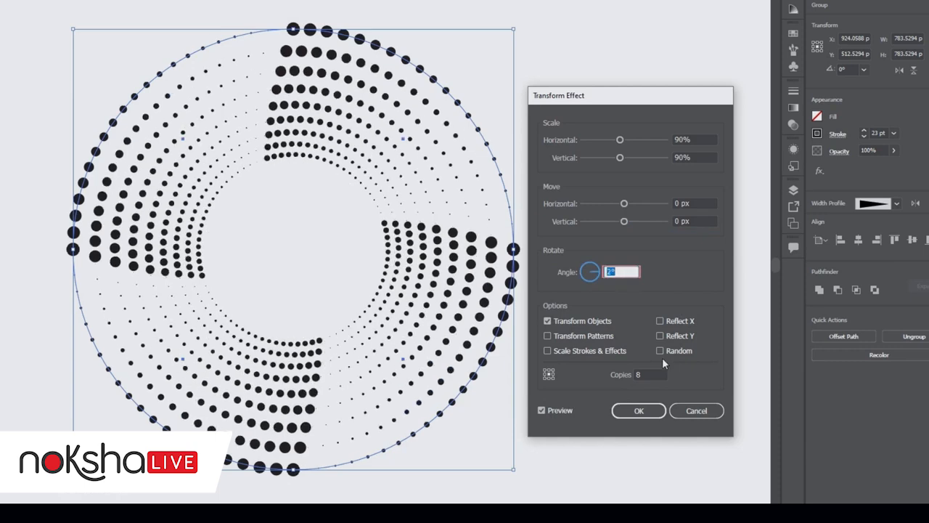
key(Up)
key(Up)
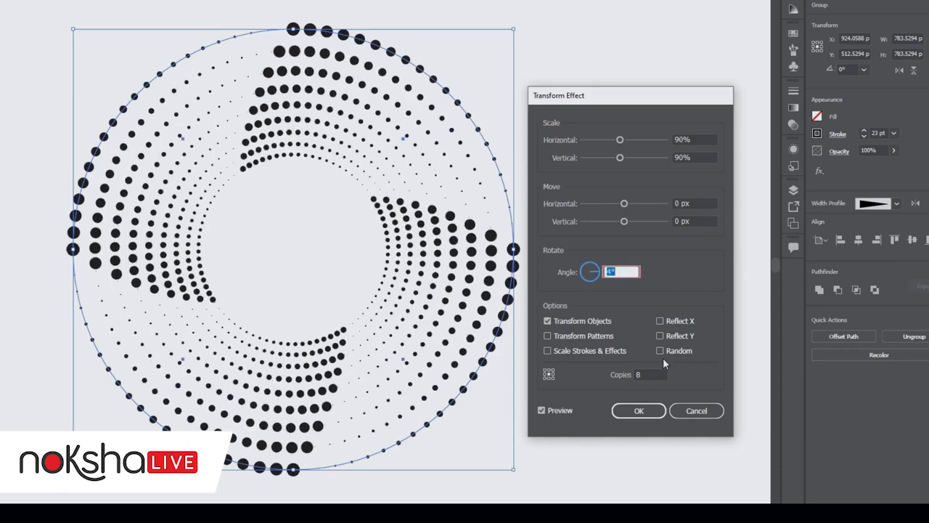
key(Up)
key(Up)
key(Up)
key(Up)
key(Up)
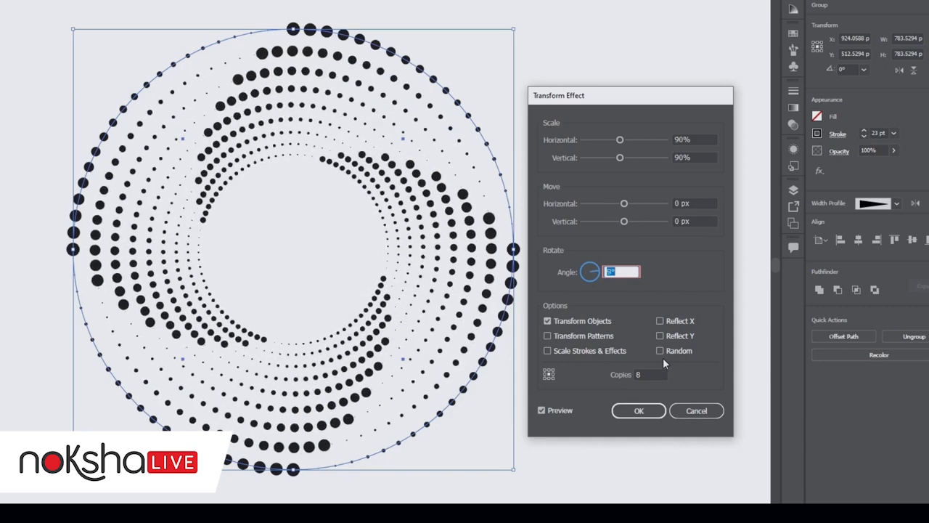
key(Up)
key(Up)
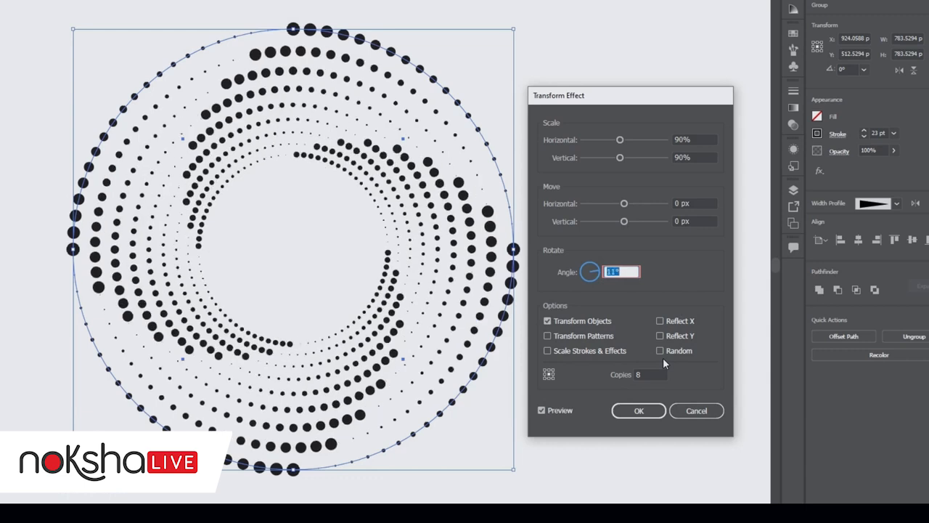
key(Up)
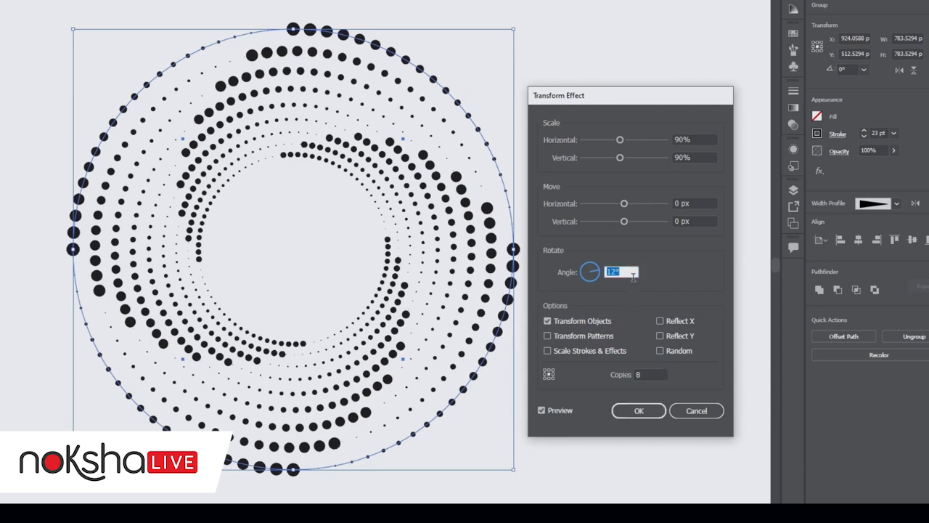
Review the scale, angle and copies values and apply the Transform effect to the group.
click(708, 145)
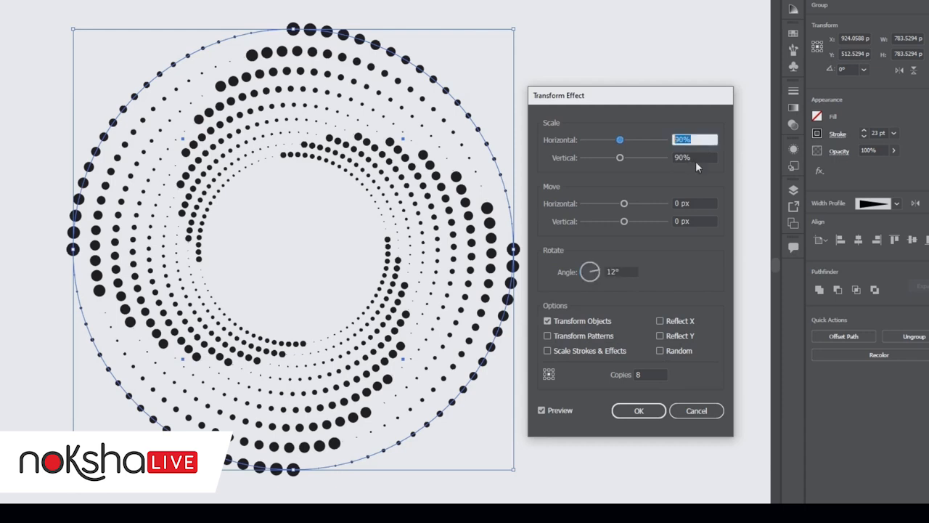
key(Tab)
click(614, 276)
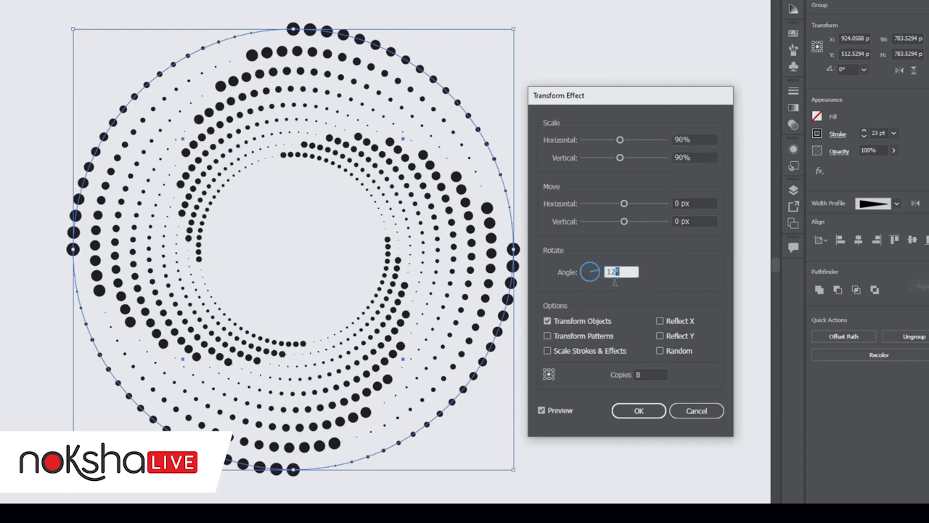
click(658, 377)
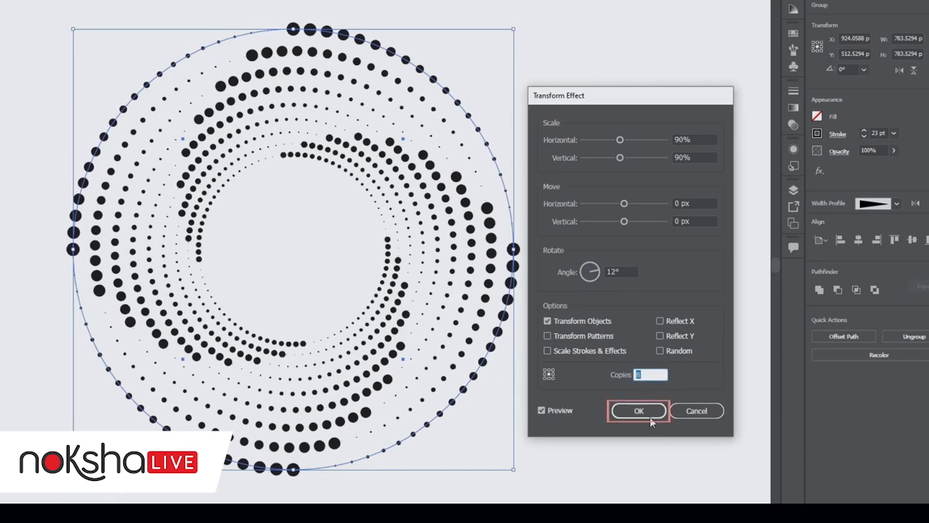
click(641, 410)
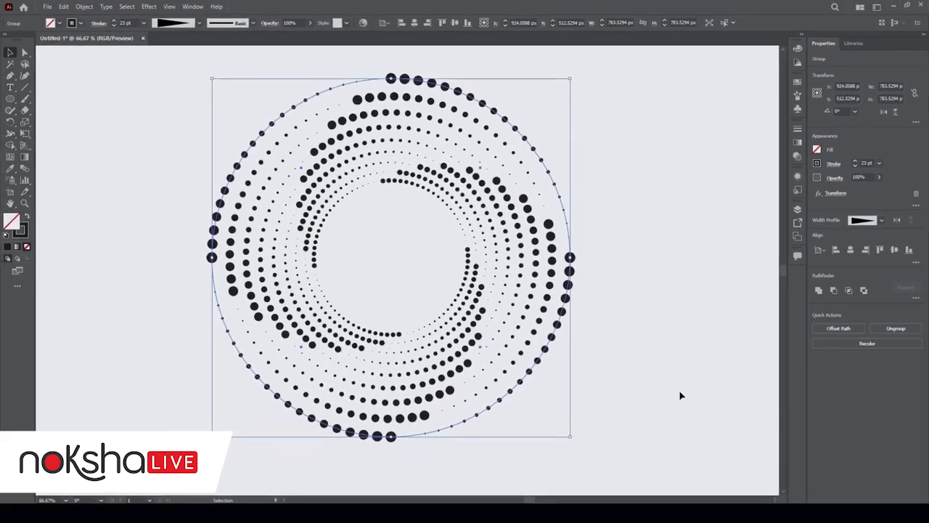
click(680, 395)
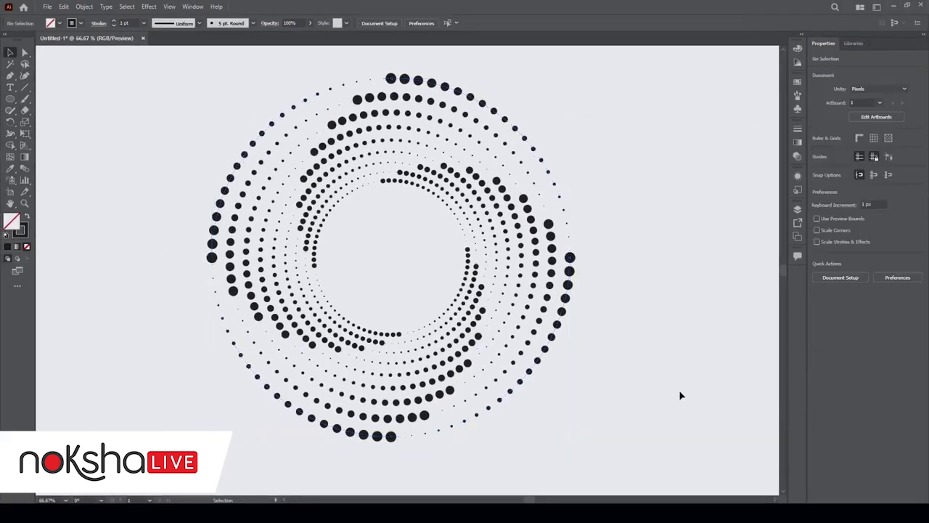
click(478, 314)
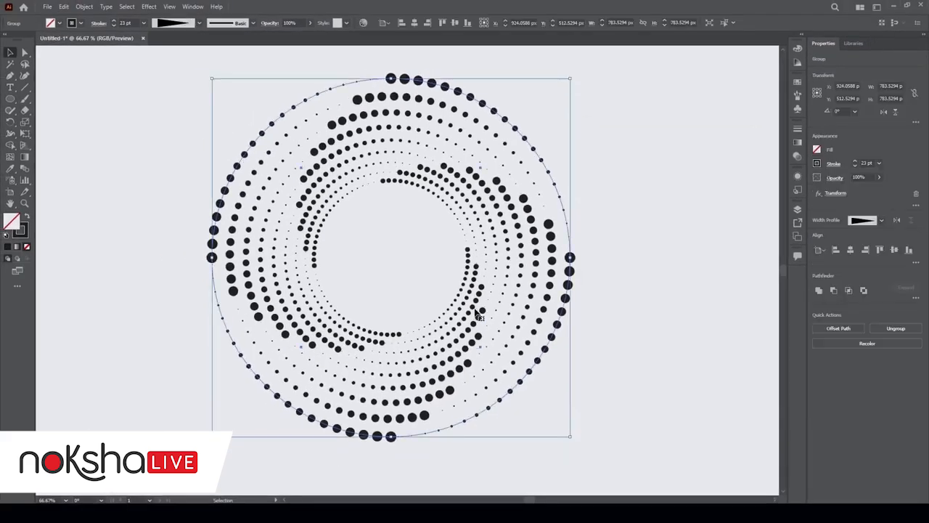
drag(477, 313, 567, 312)
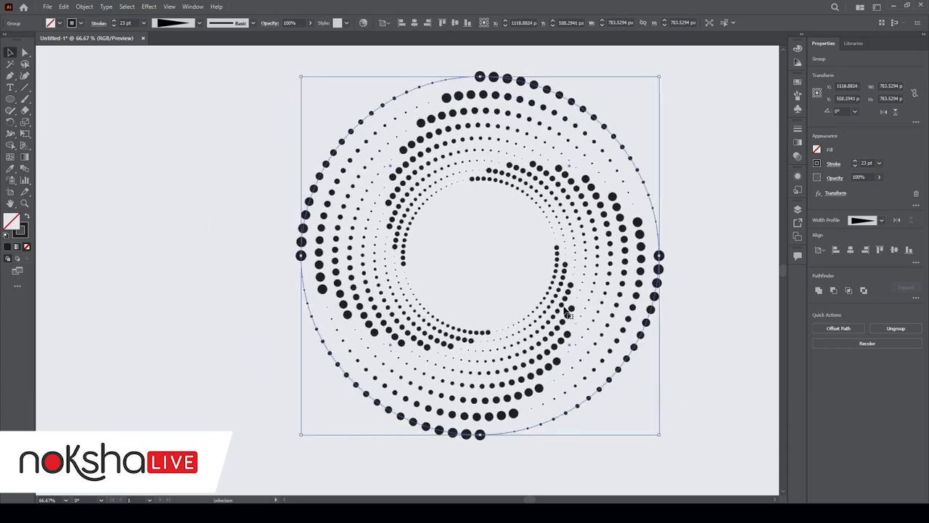
key(ctrl+z)
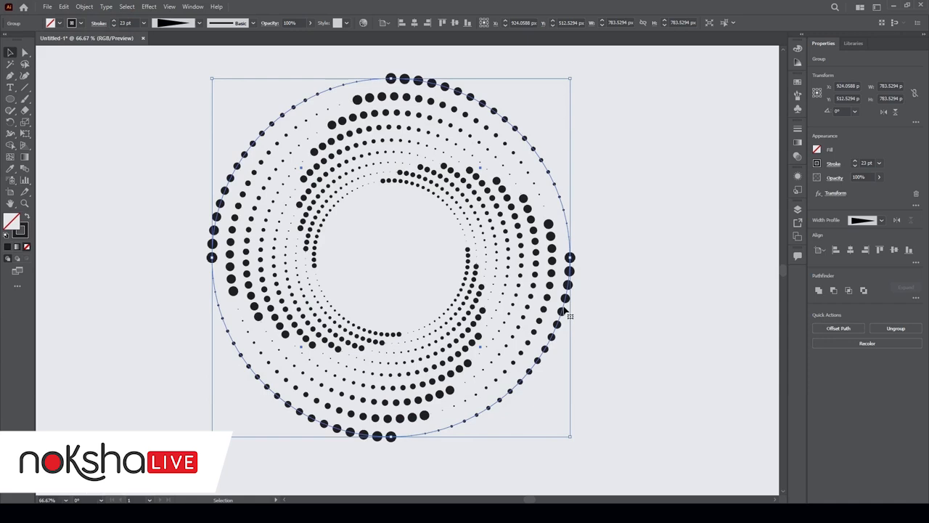
Expand the appearance of the spiral dot pattern and ungroup the expanded result.
click(84, 7)
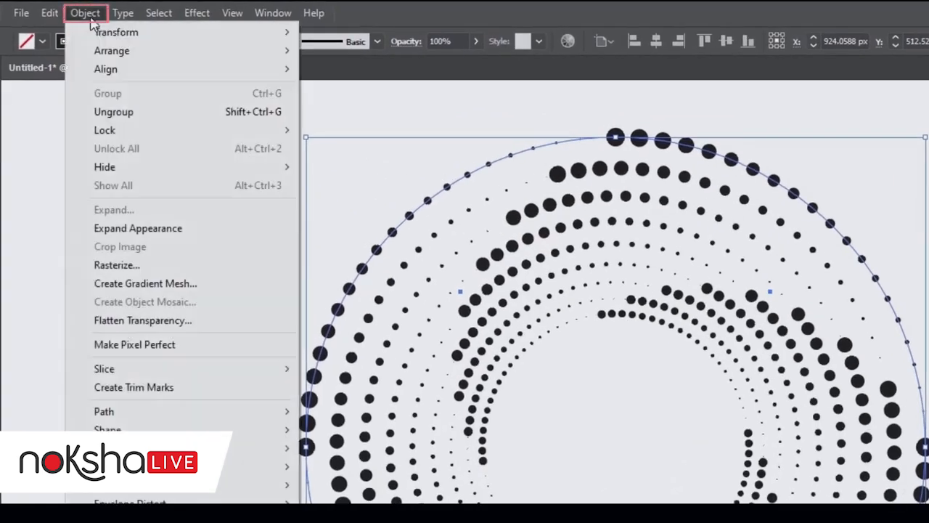
click(131, 230)
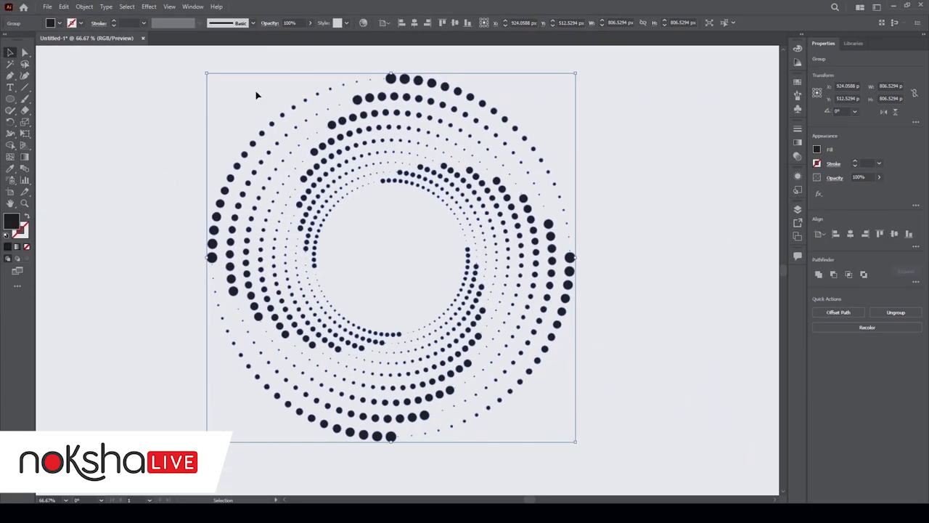
right_click(479, 288)
click(479, 288)
click(472, 291)
right_click(471, 291)
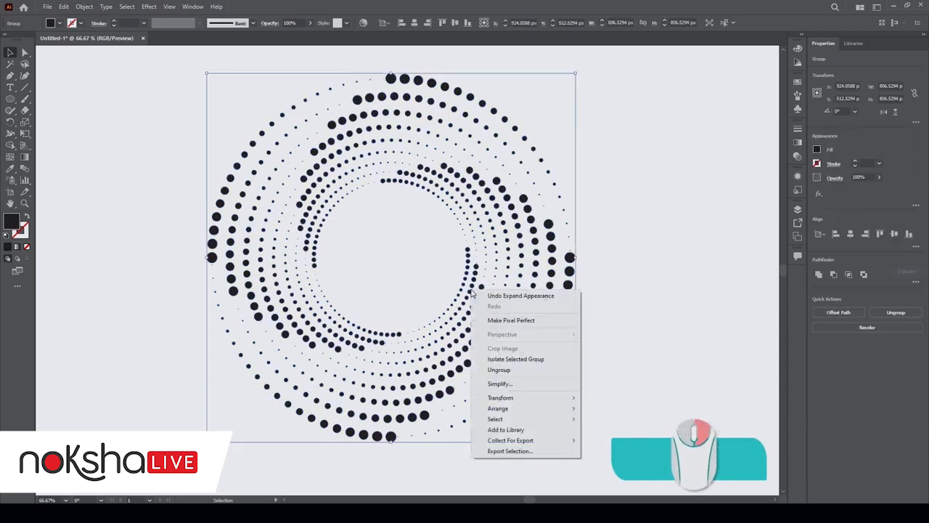
click(498, 372)
click(638, 290)
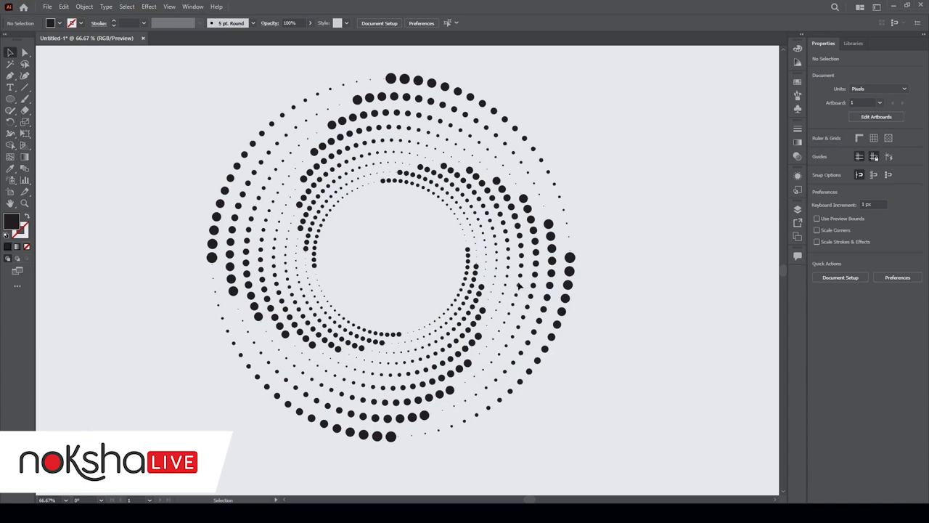
Select the inner dotted rings without the outermost one and ungroup them into separate arcs.
drag(352, 299, 229, 278)
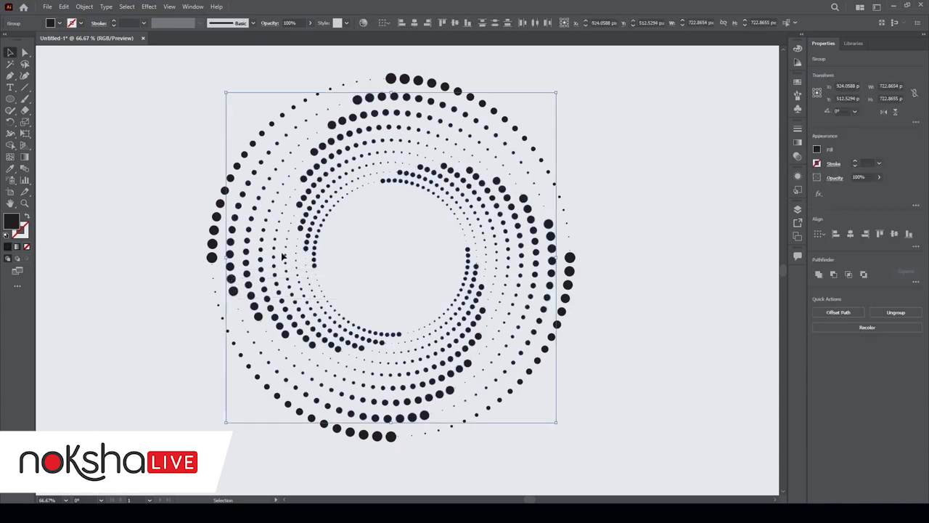
right_click(295, 235)
click(319, 316)
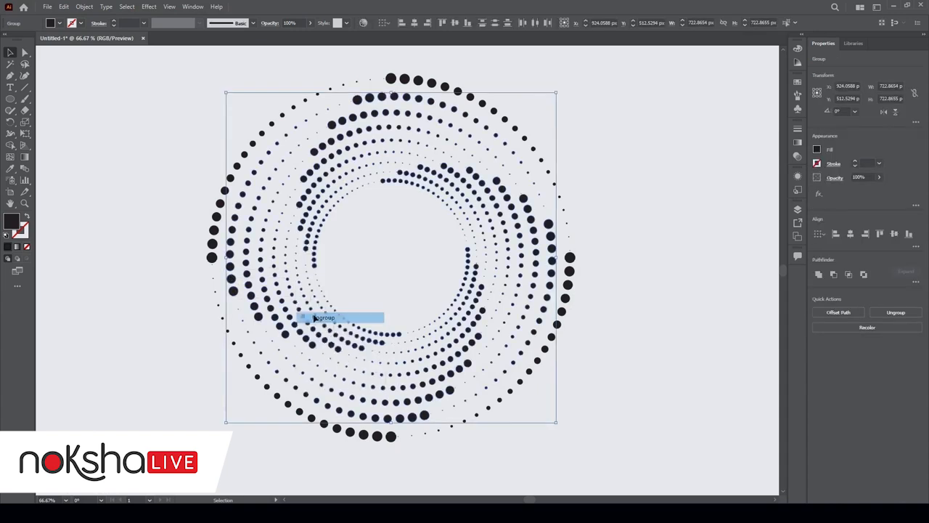
click(647, 194)
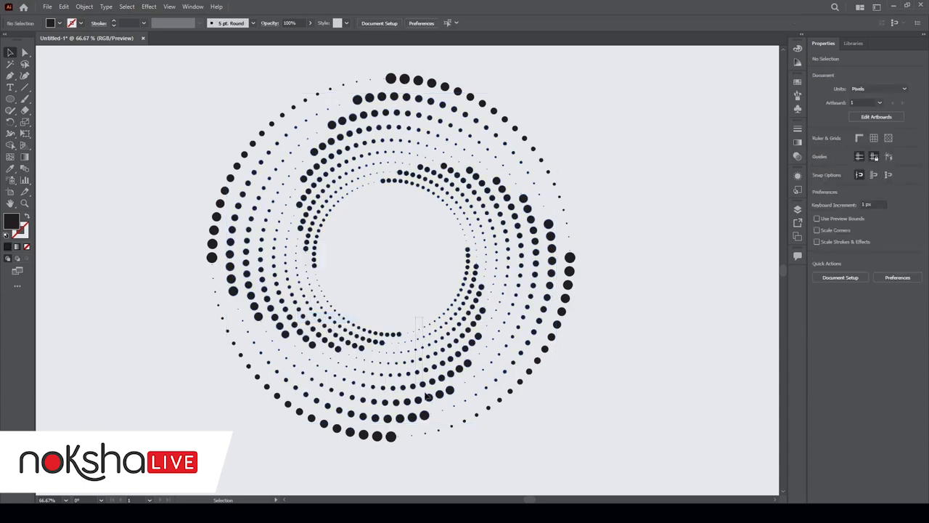
Select the dotted arcs that form the lower spiral arm and group them.
click(428, 422)
click(390, 437)
key(ctrl+g)
click(608, 355)
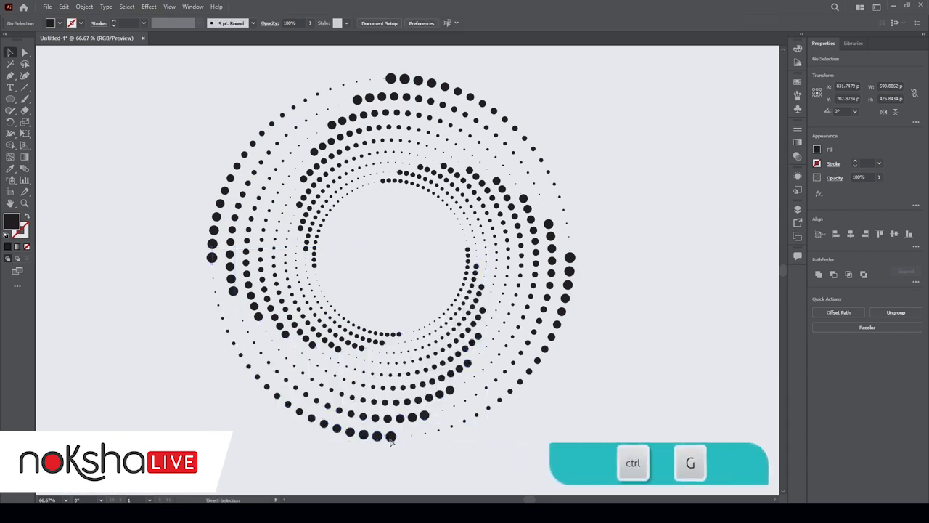
Group the dotted arcs of the right spiral arm, and those of the upper spiral arm, as separate groups.
click(450, 234)
shift+click(516, 132)
click(573, 202)
drag(405, 79, 426, 239)
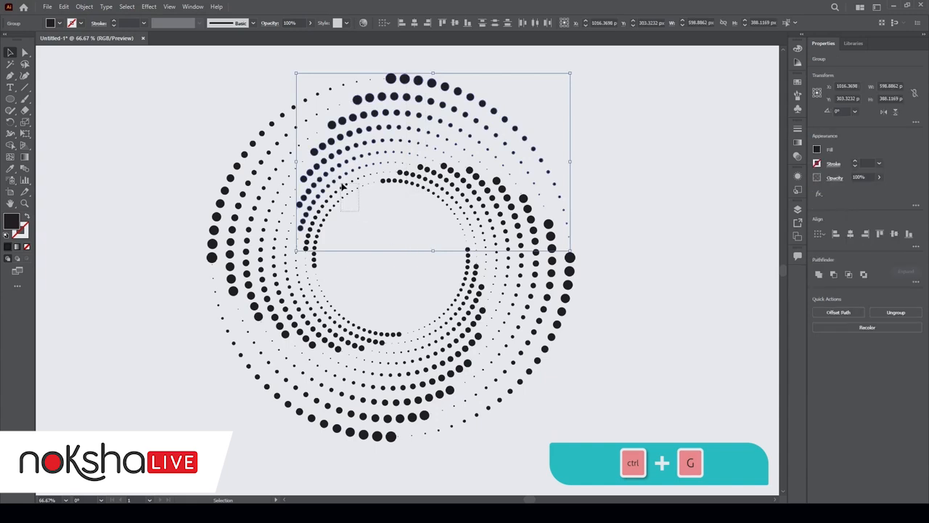
key(a)
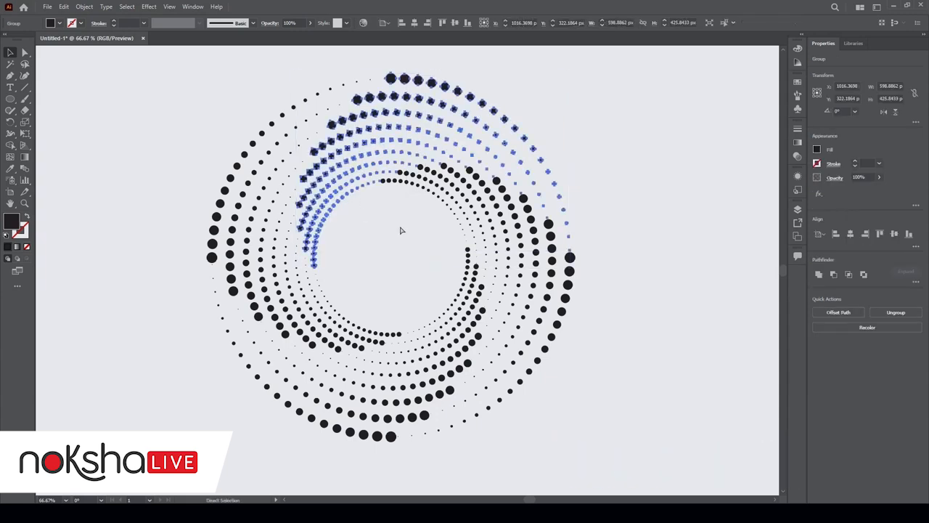
key(v)
click(379, 207)
Group the dotted arcs of the left spiral arm and check that it selects separately from the other arms.
drag(184, 139, 239, 204)
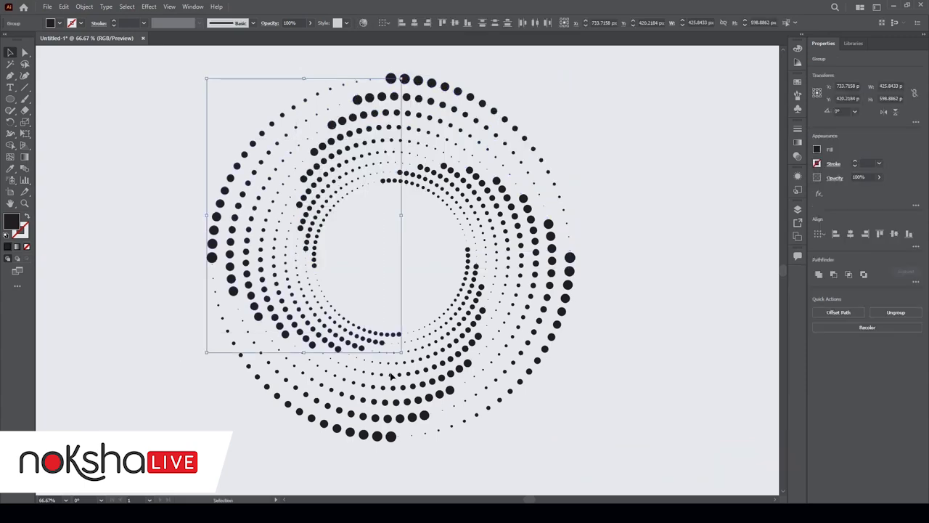
key(a)
key(v)
key(a)
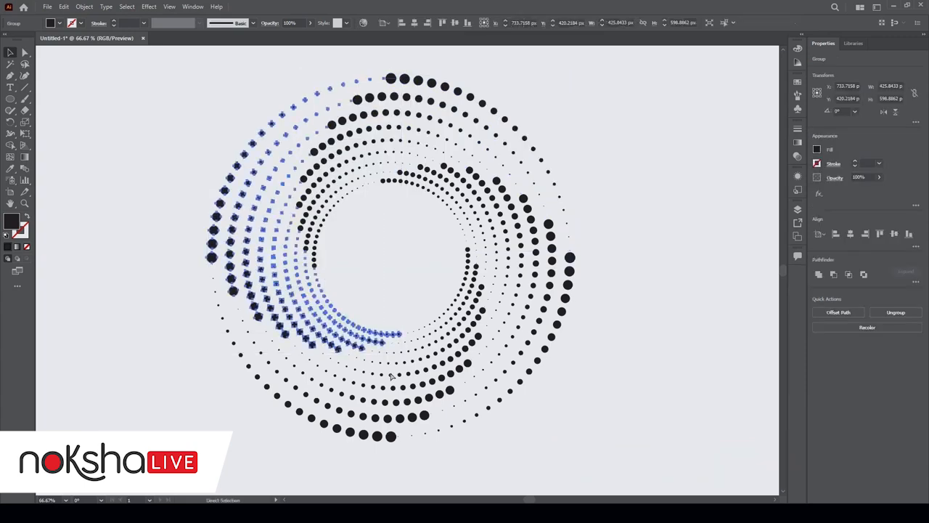
key(ctrl+alt+2)
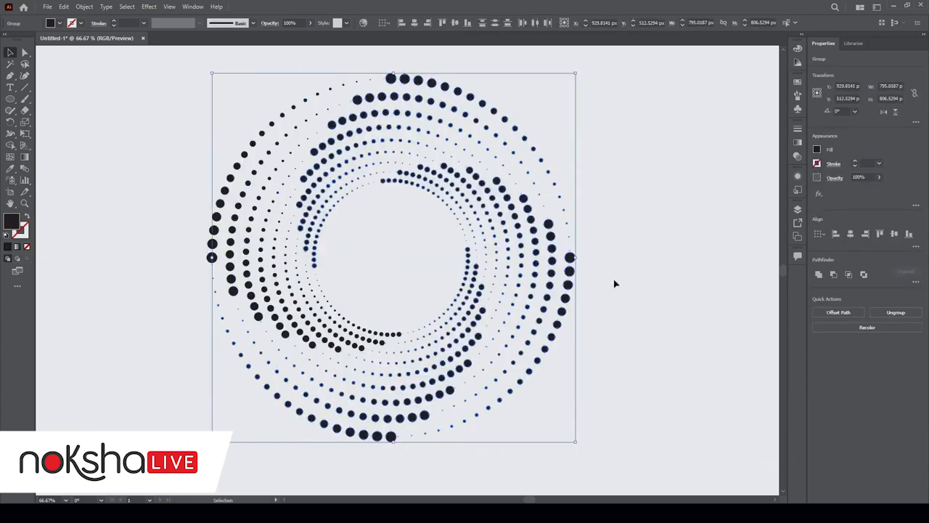
click(614, 283)
click(350, 338)
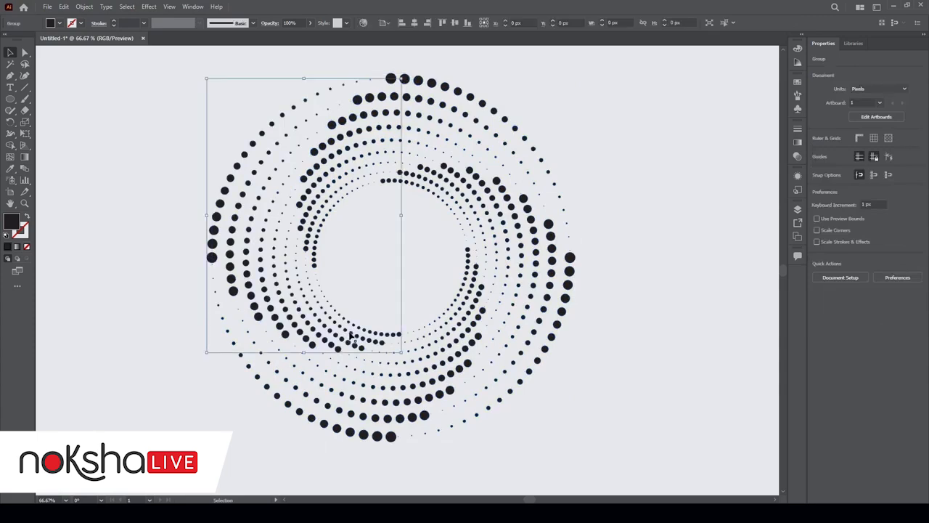
click(629, 286)
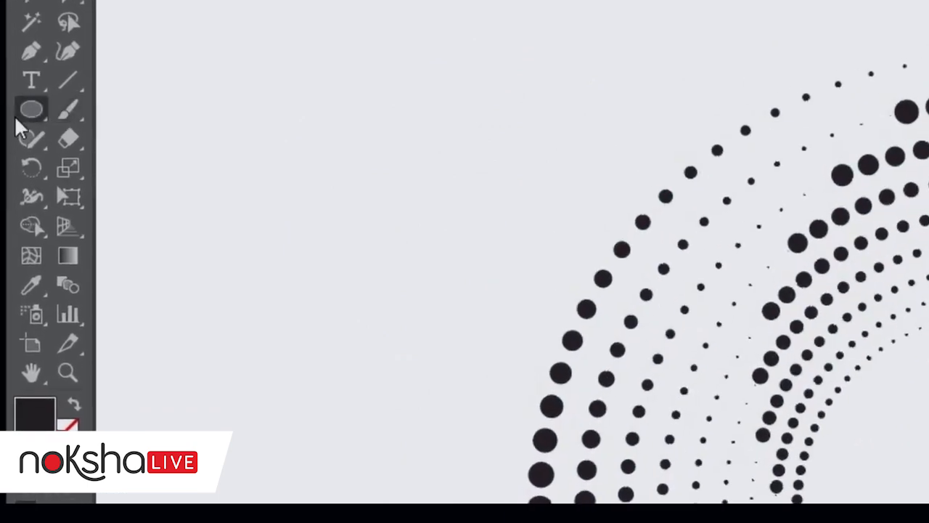
Draw a black square about 195 px wide with the Rectangle tool in the empty area right of the pattern.
click(10, 99)
click(128, 109)
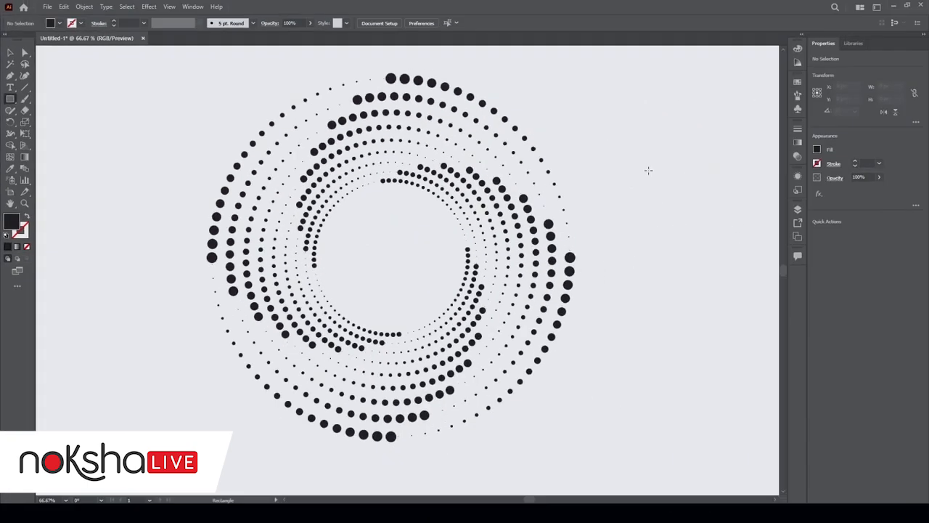
drag(644, 166, 689, 211)
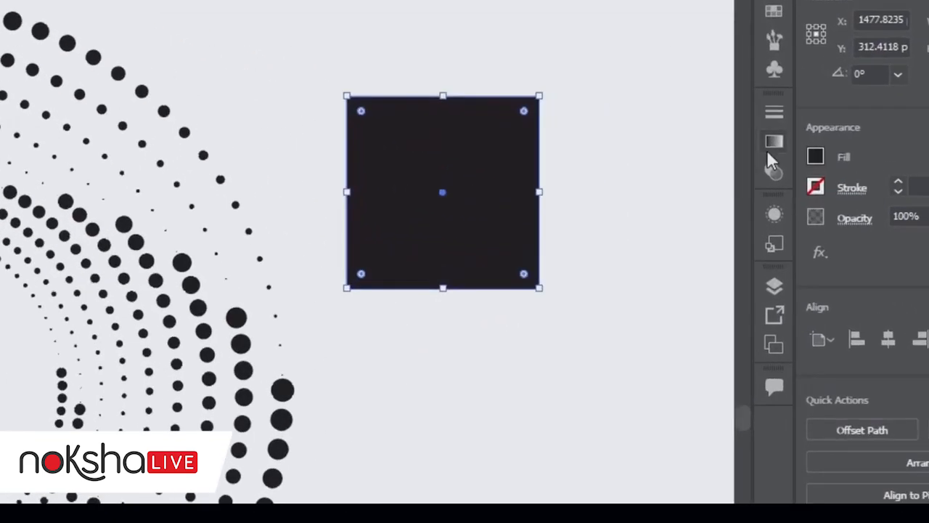
Move the black square up and clear of the gradient settings, and fill it with a linear white-to-black gradient.
click(769, 149)
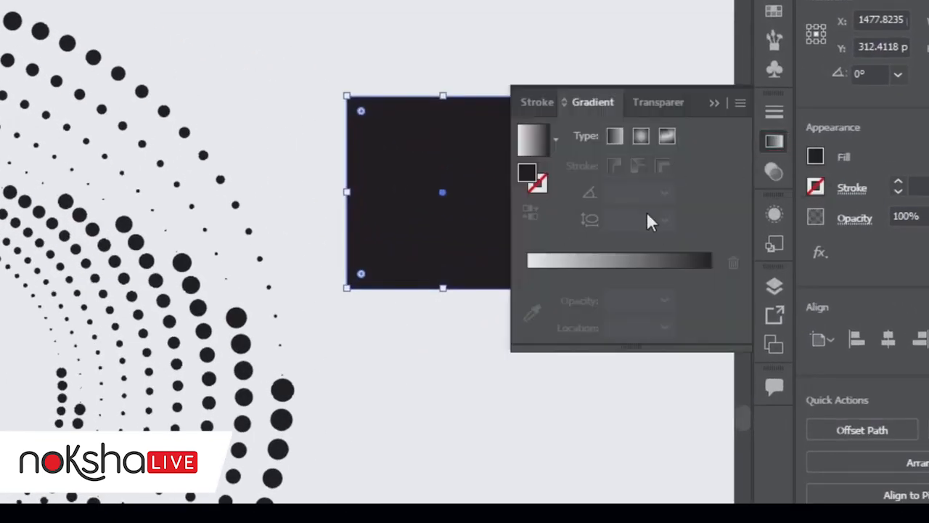
click(715, 103)
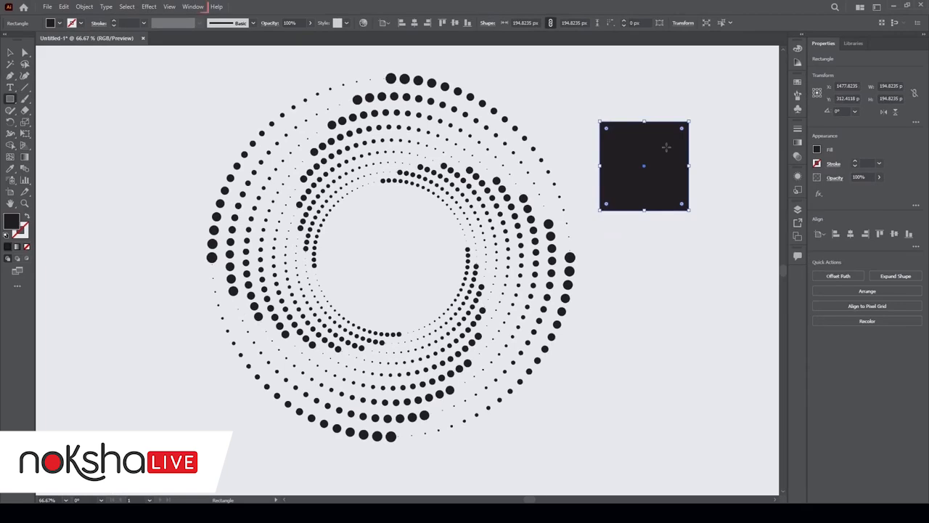
click(190, 7)
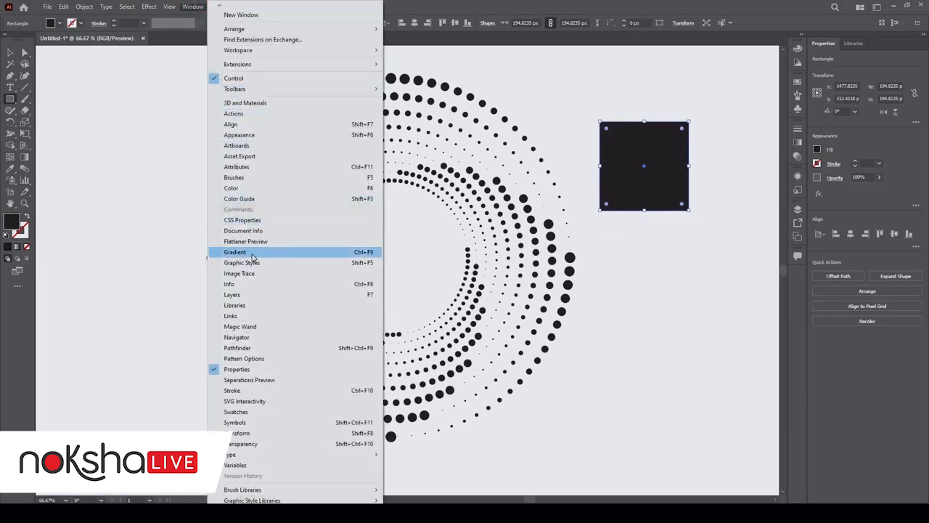
click(253, 254)
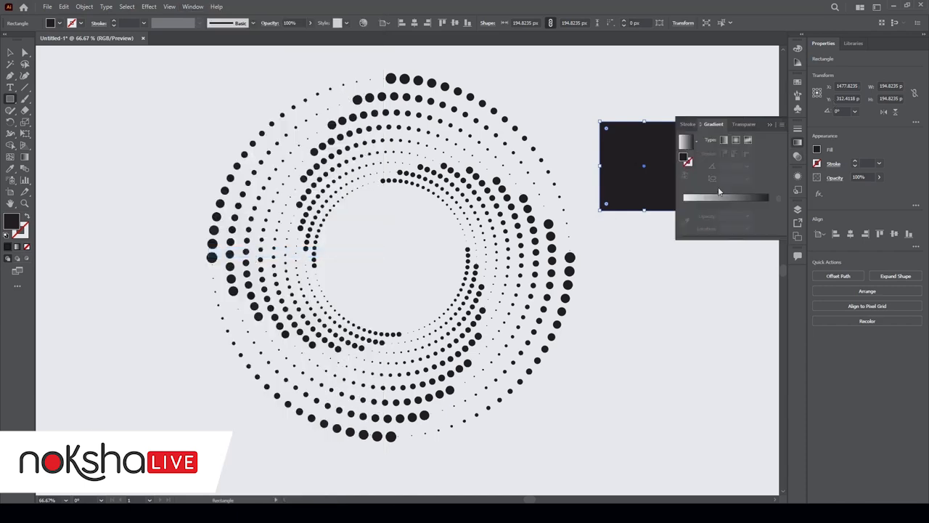
click(10, 53)
drag(614, 134, 555, 90)
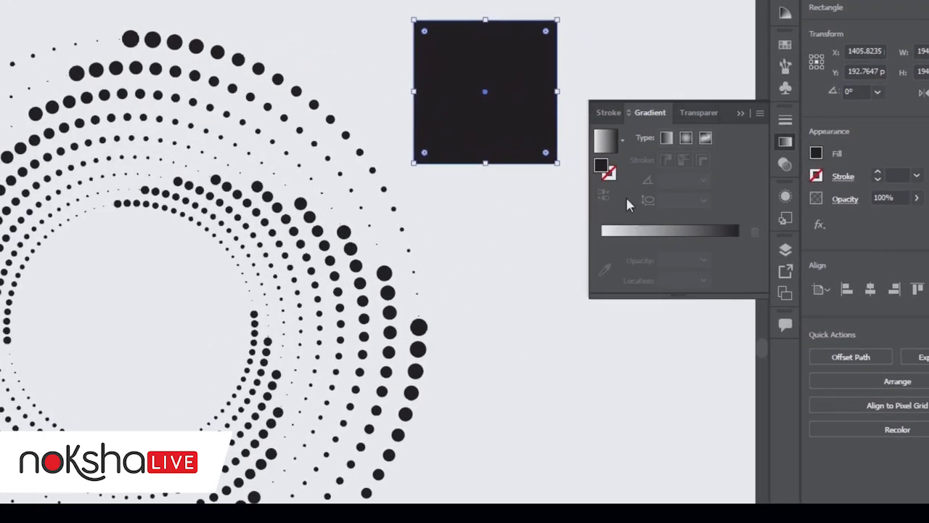
click(608, 253)
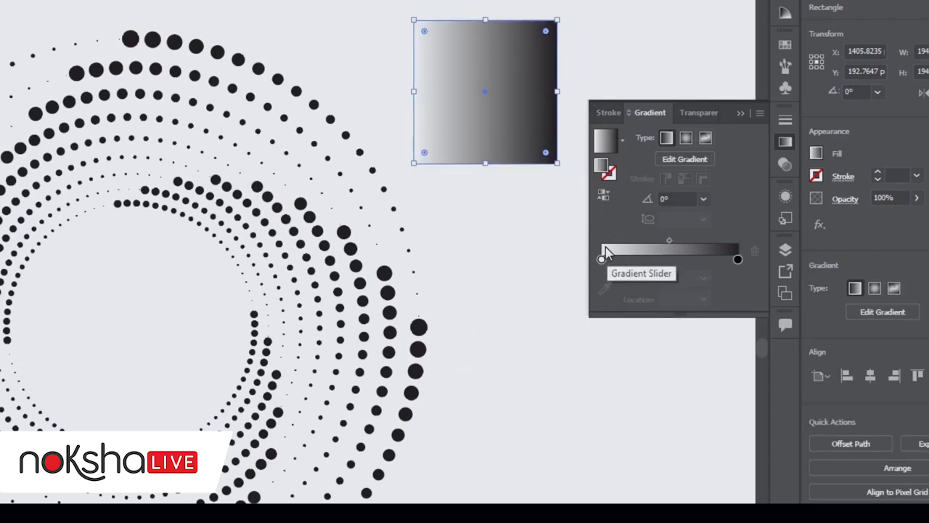
Make both gradient stops of the square red and set the end stop at 100% location to 0% opacity.
double_click(601, 259)
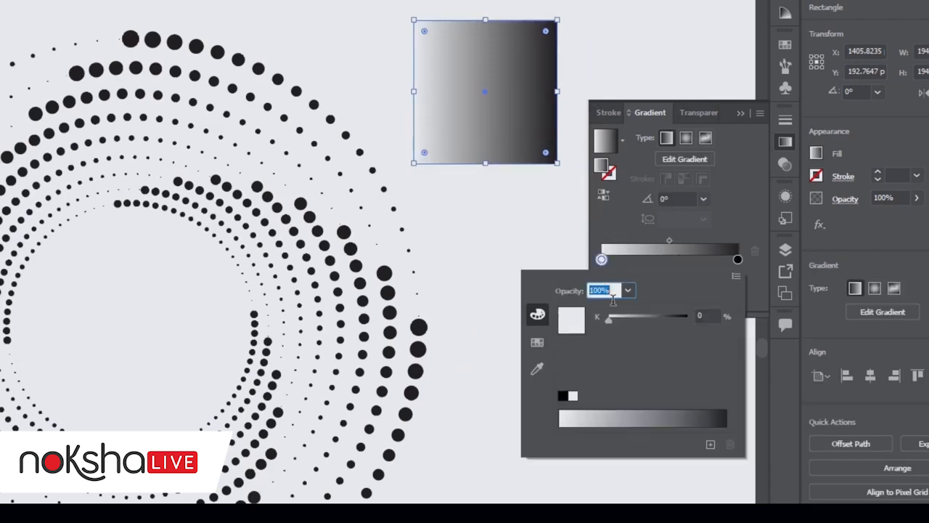
click(537, 342)
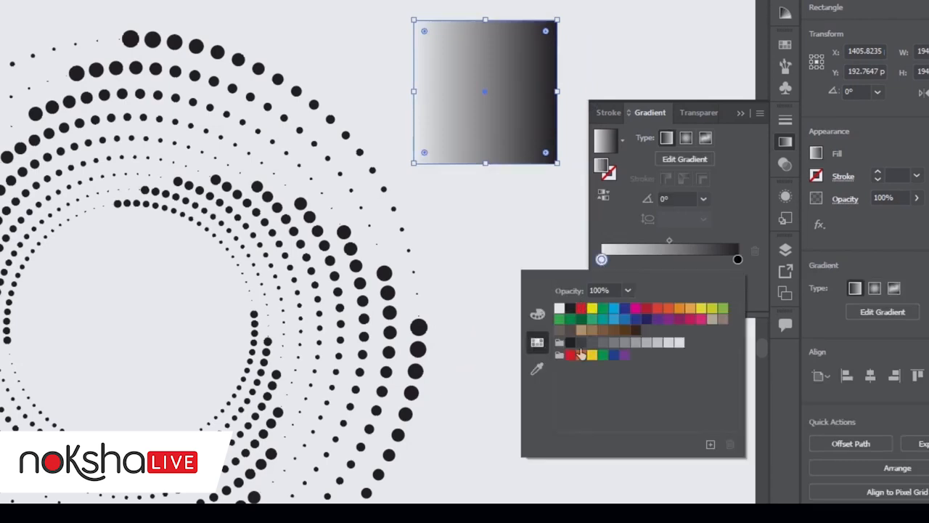
click(570, 355)
drag(604, 259, 750, 312)
drag(710, 259, 755, 268)
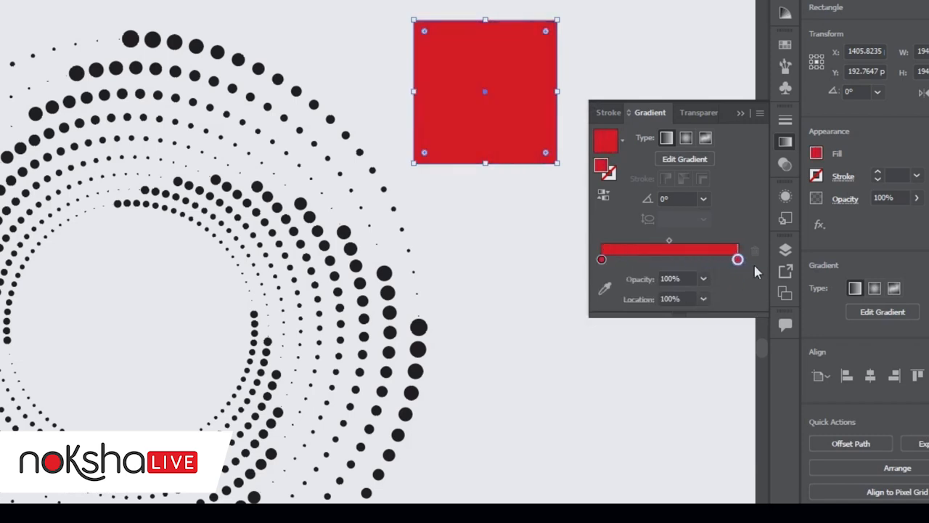
click(704, 279)
click(714, 299)
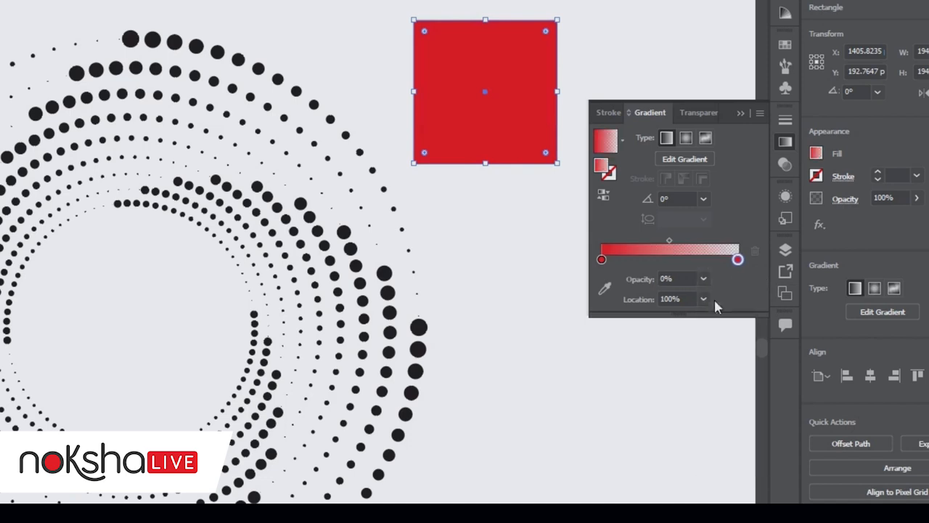
click(539, 281)
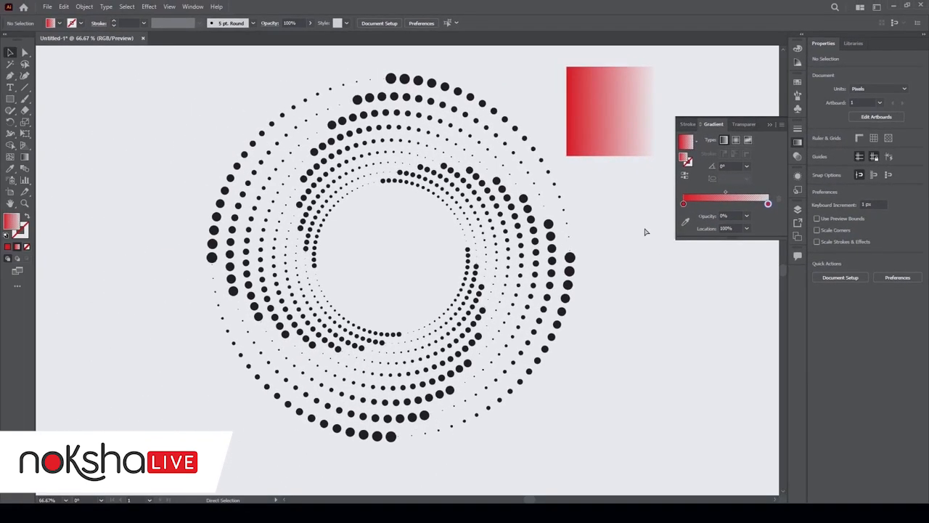
Shrink the red gradient square and park it just outside the artboard's right edge.
key(ctrl+minus)
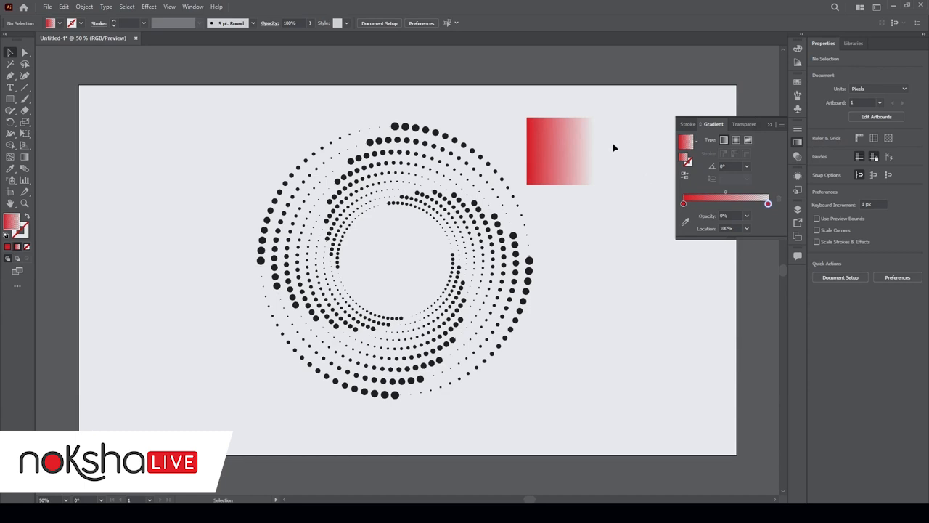
drag(576, 150, 781, 408)
key(ctrl+z)
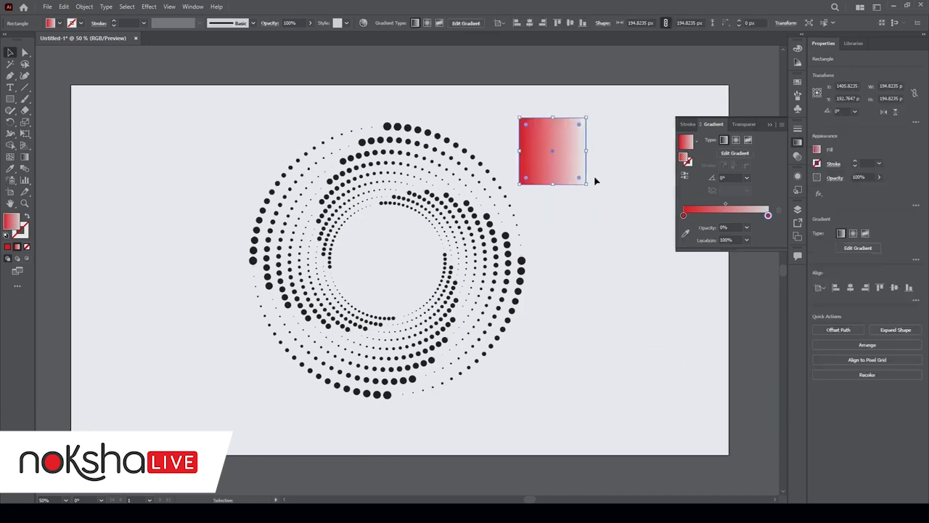
drag(588, 120, 731, 299)
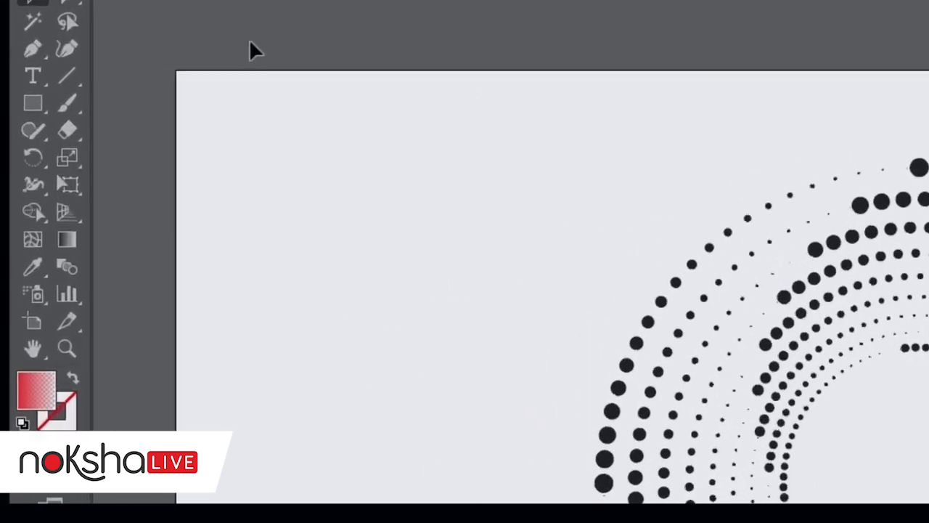
Draw a rectangle about 1926 × 1088 px over the whole artboard and give it a 000000 black fill with a white stroke.
click(10, 99)
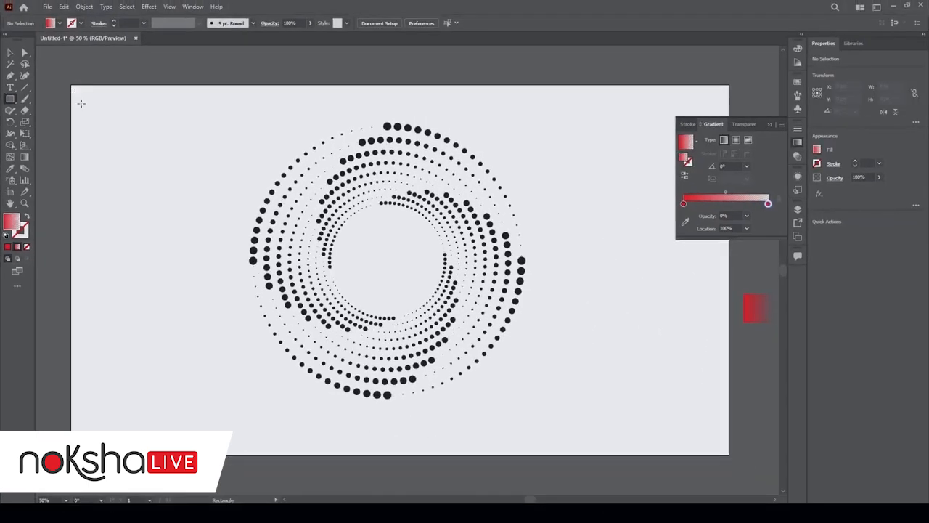
drag(72, 85, 730, 456)
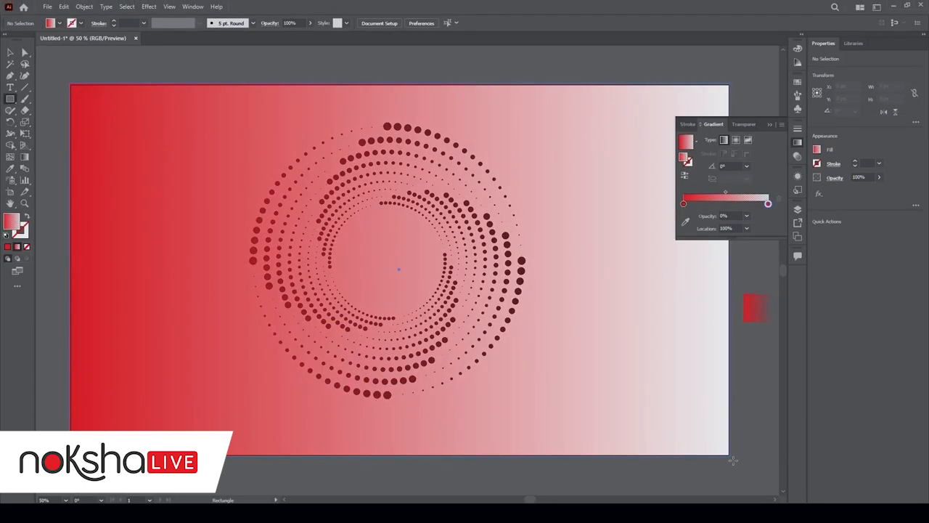
click(6, 234)
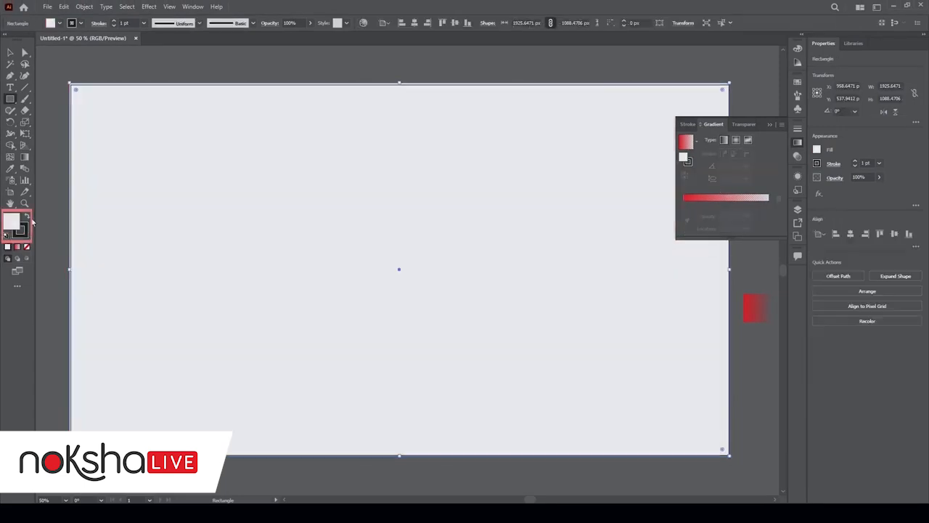
click(28, 217)
double_click(12, 225)
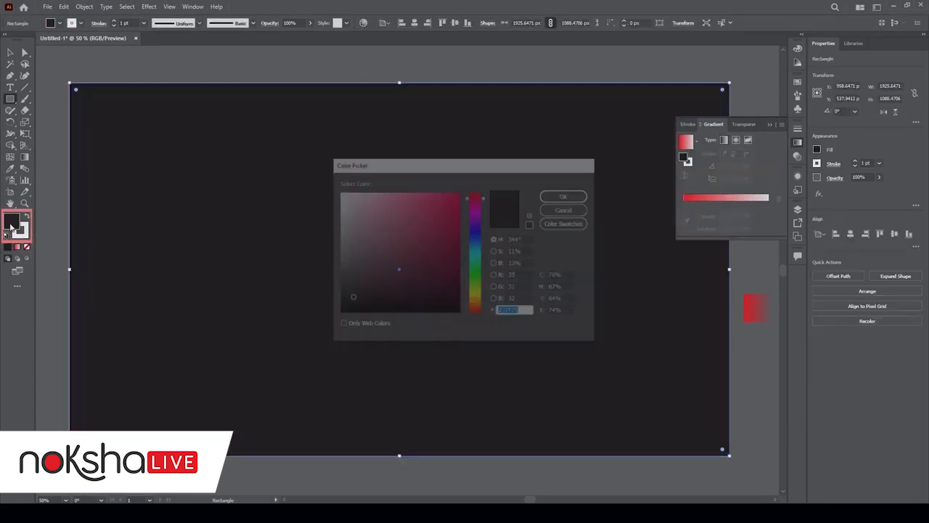
click(339, 313)
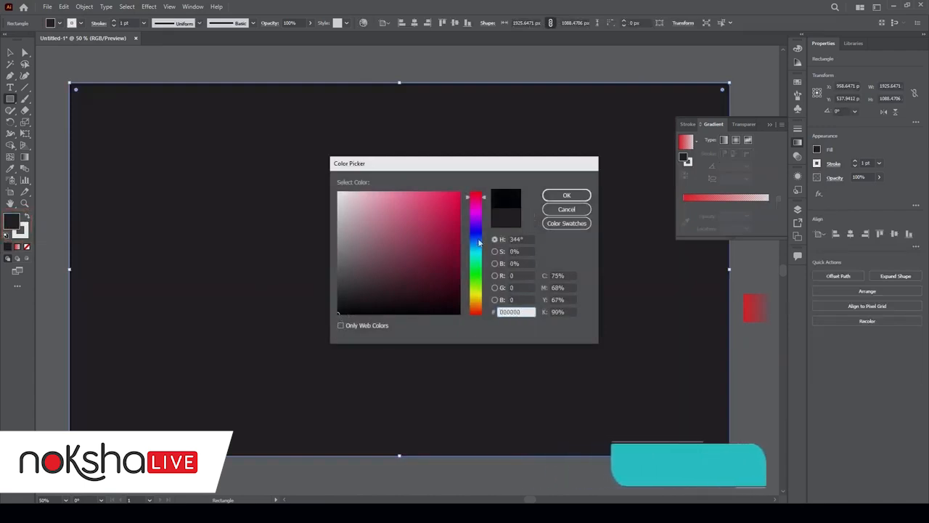
click(566, 196)
Send the black background rectangle behind the dot pattern and deselect everything.
key(v)
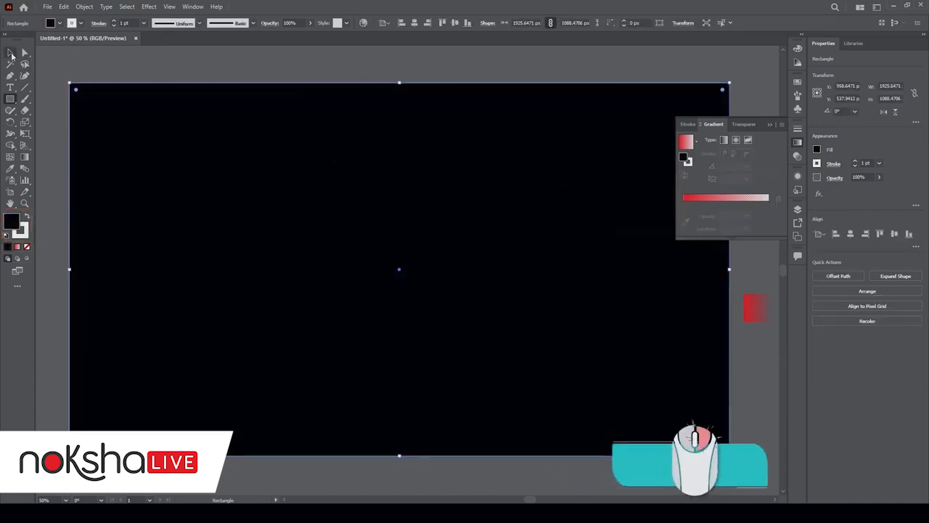
right_click(151, 146)
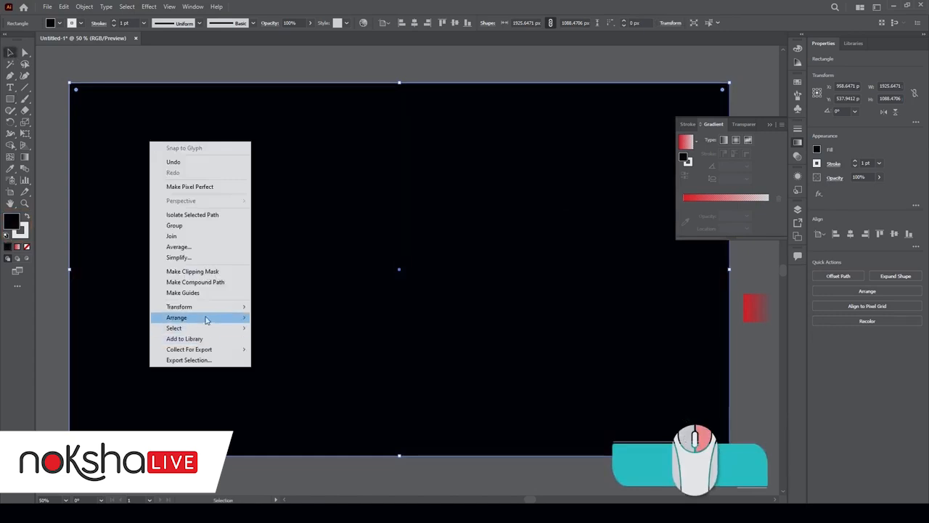
mouse_move(207, 317)
click(308, 351)
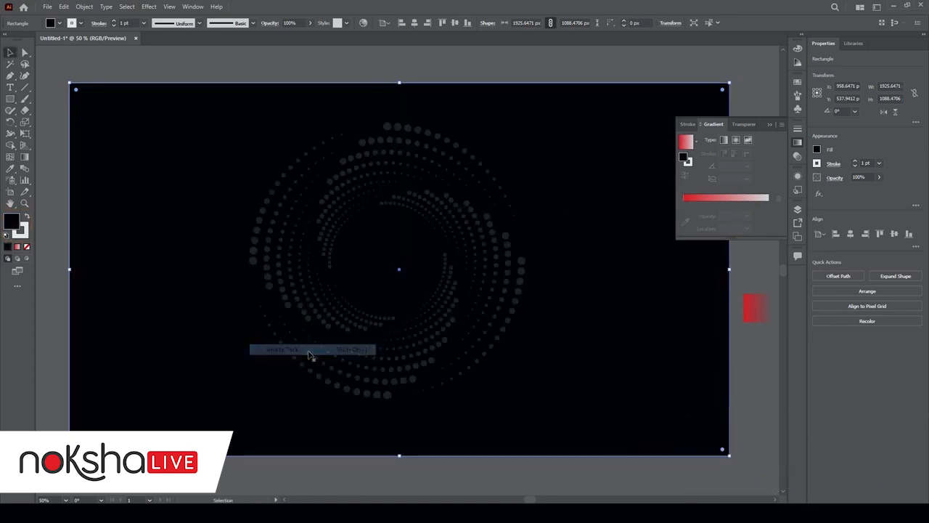
key(a)
key(ctrl+shift+a)
key(v)
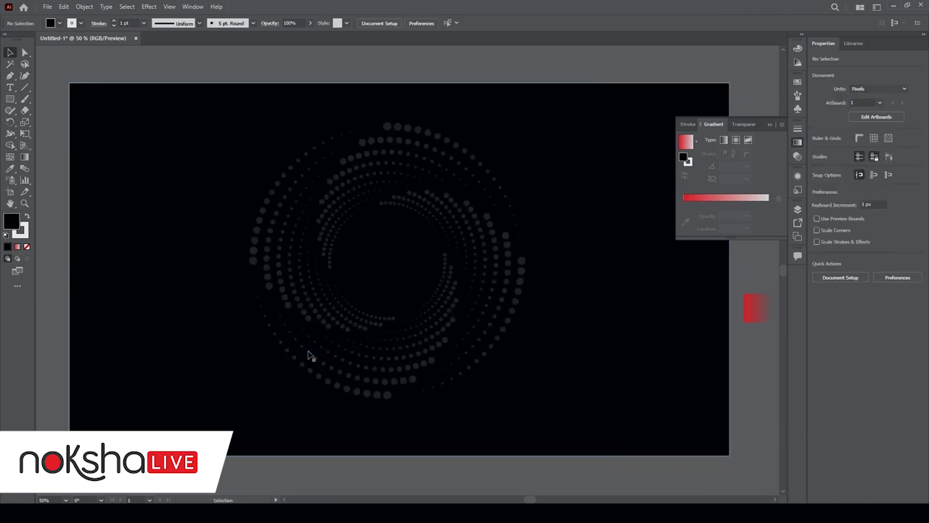
Apply the square's red-to-transparent gradient to the left spiral arm with the Eyedropper.
click(285, 279)
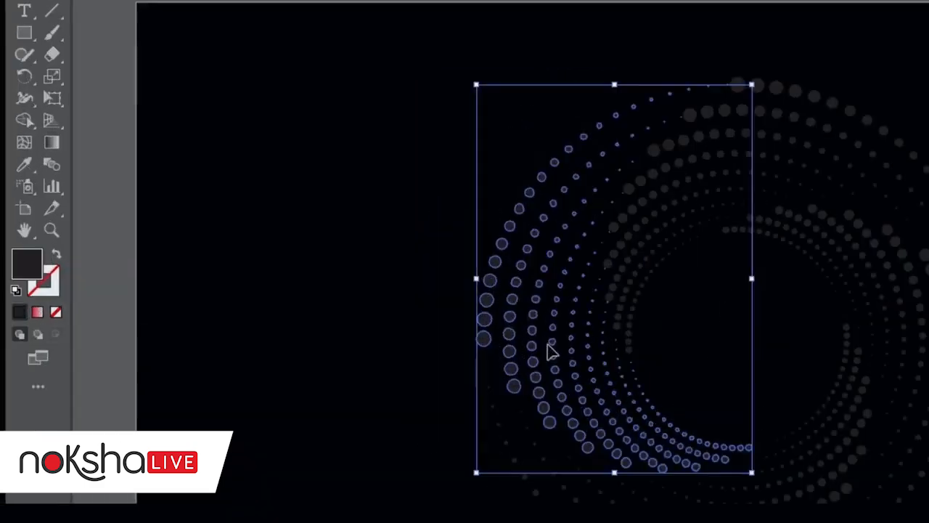
click(24, 164)
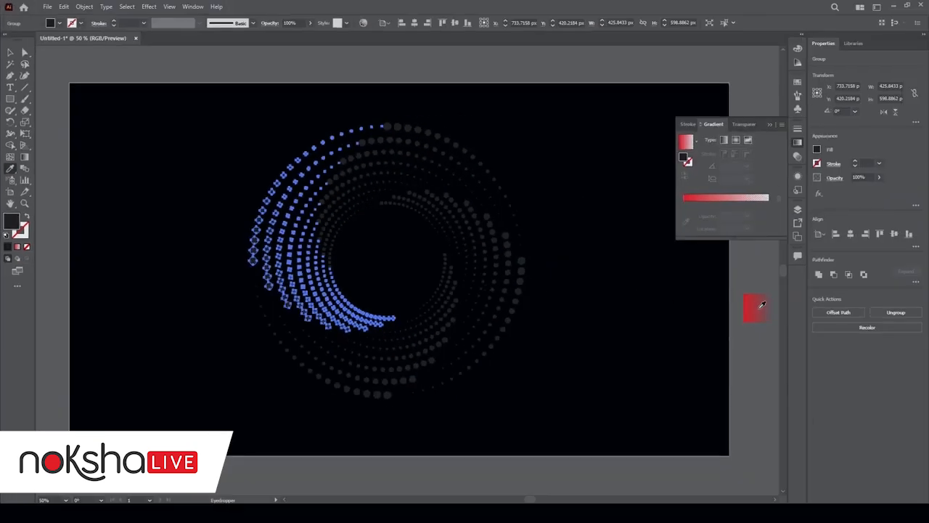
click(760, 306)
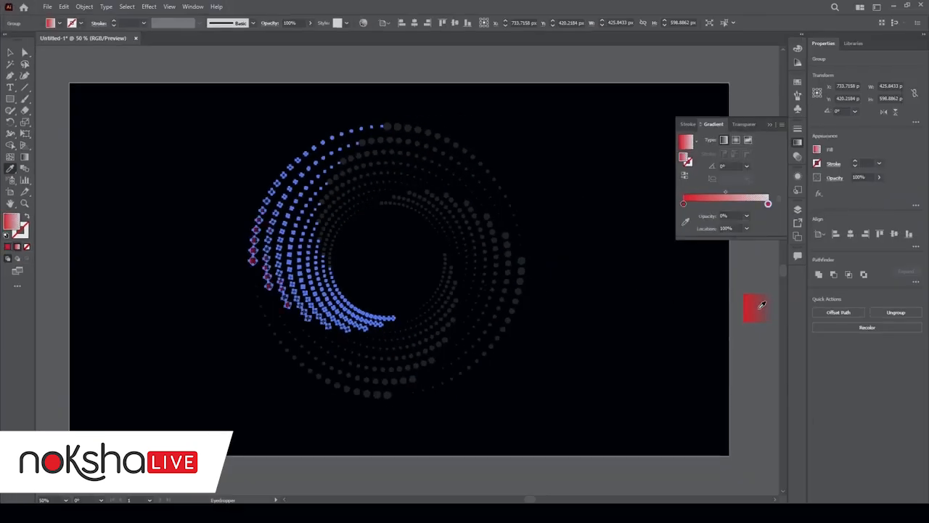
click(9, 53)
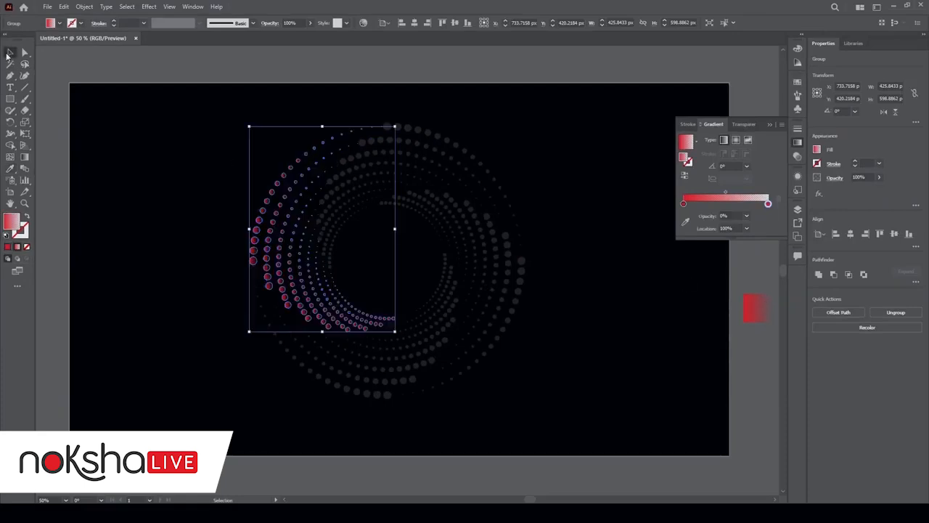
Select the other three spiral arms together and copy the square's red gradient onto them with the Eyedropper.
drag(445, 148, 520, 330)
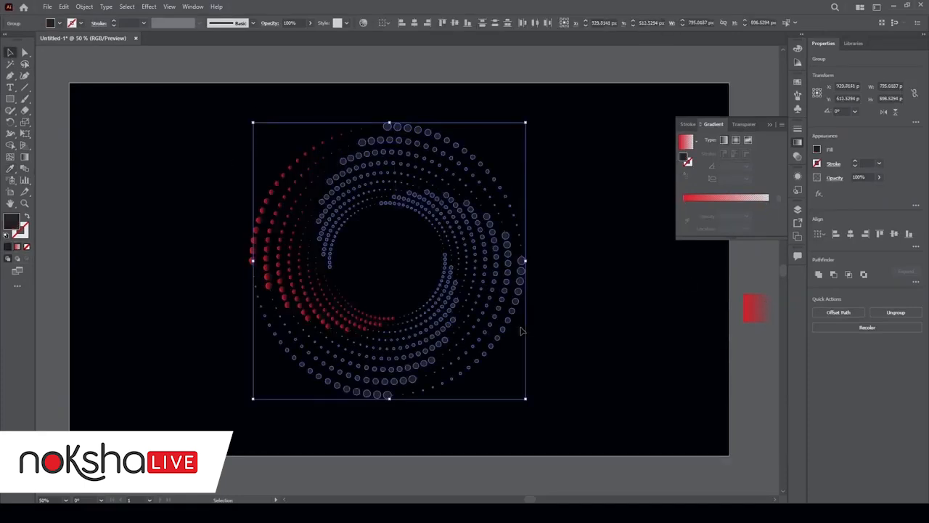
click(11, 169)
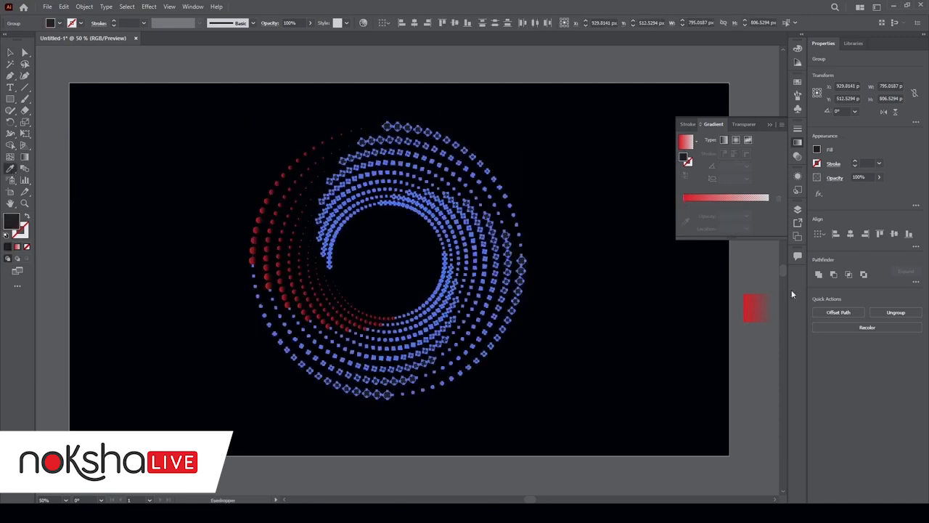
click(762, 307)
click(10, 53)
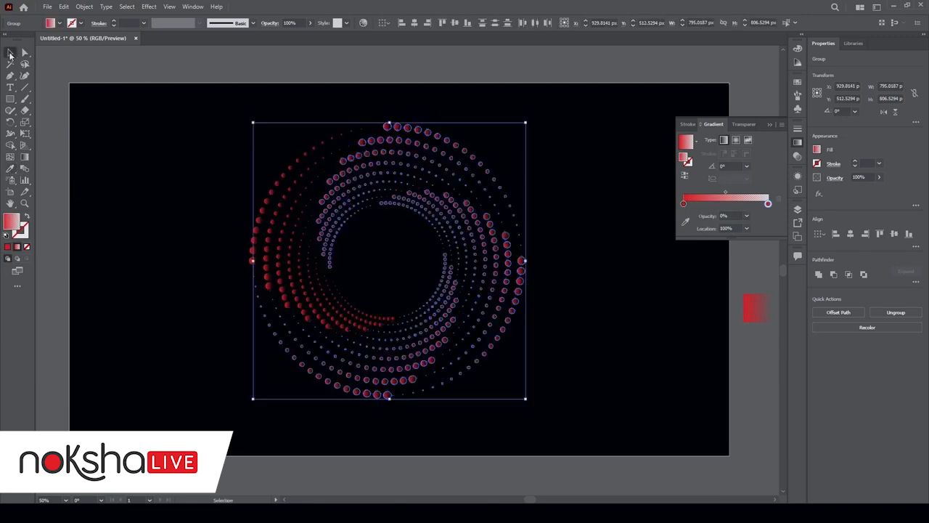
click(584, 169)
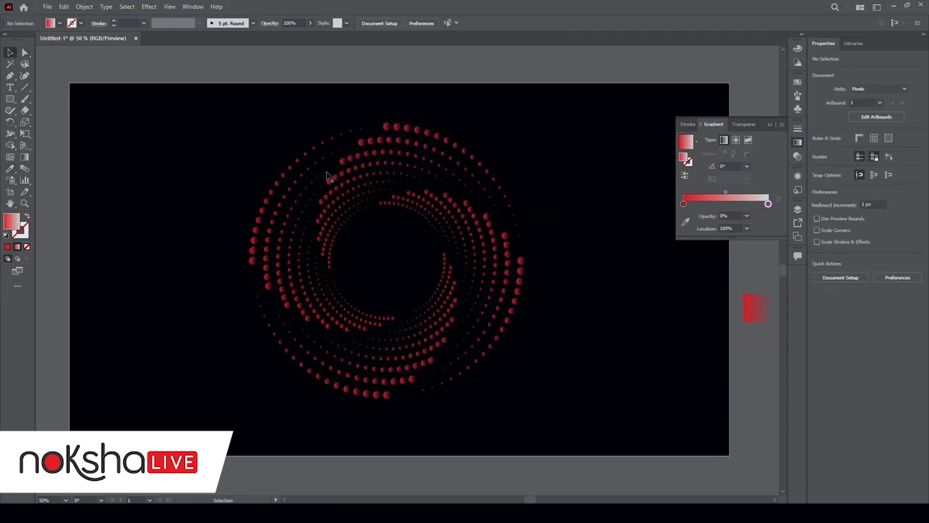
Redirect the left arm's gradient across the whole group with the Gradient tool, from its lower end to its upper tip at about 70°.
click(273, 235)
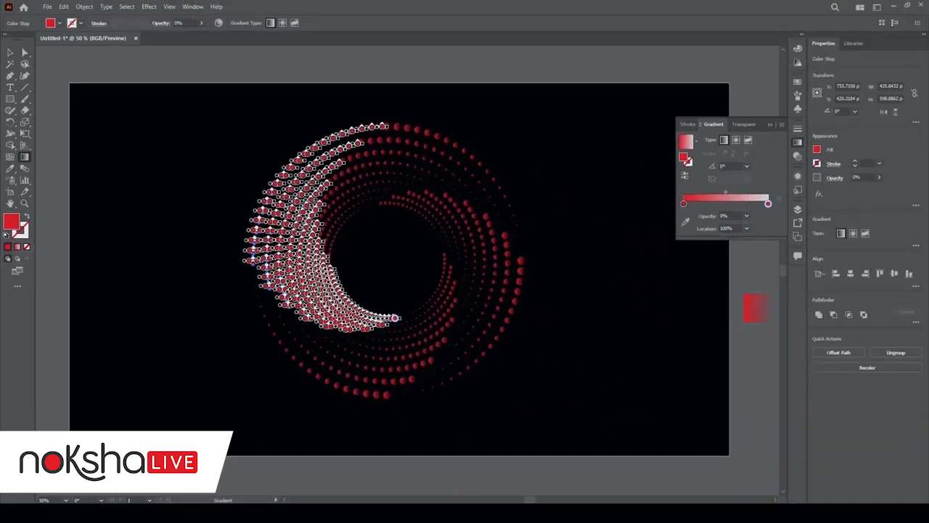
mouse_move(289, 330)
mouse_down()
mouse_move(330, 142)
mouse_move(372, 112)
mouse_up()
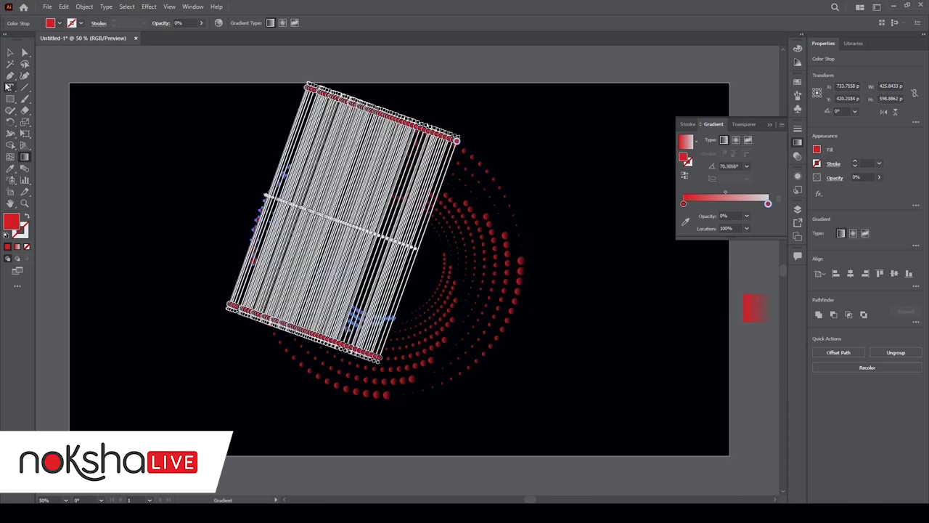
key(v)
click(558, 236)
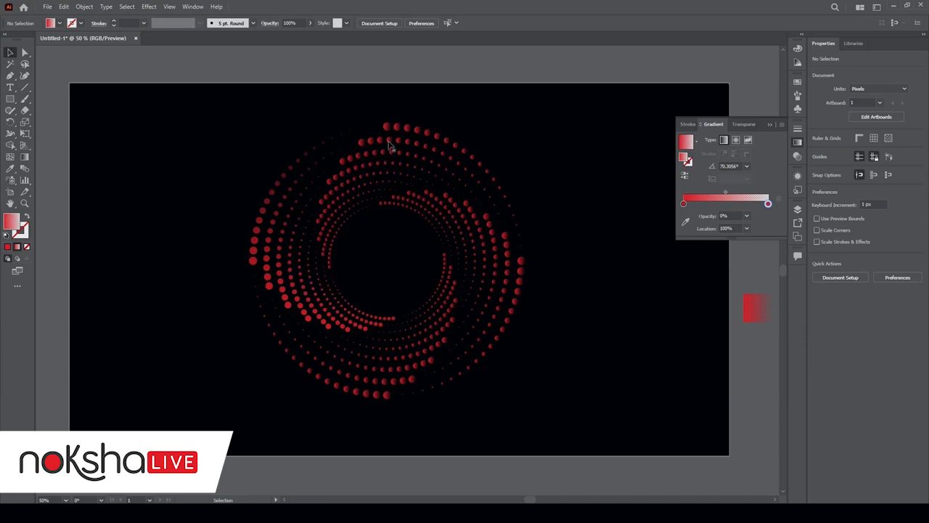
Redirect the upper arm's gradient across the whole group with the Gradient tool, from upper left to lower right at about -23°, and deselect it.
click(389, 145)
click(25, 156)
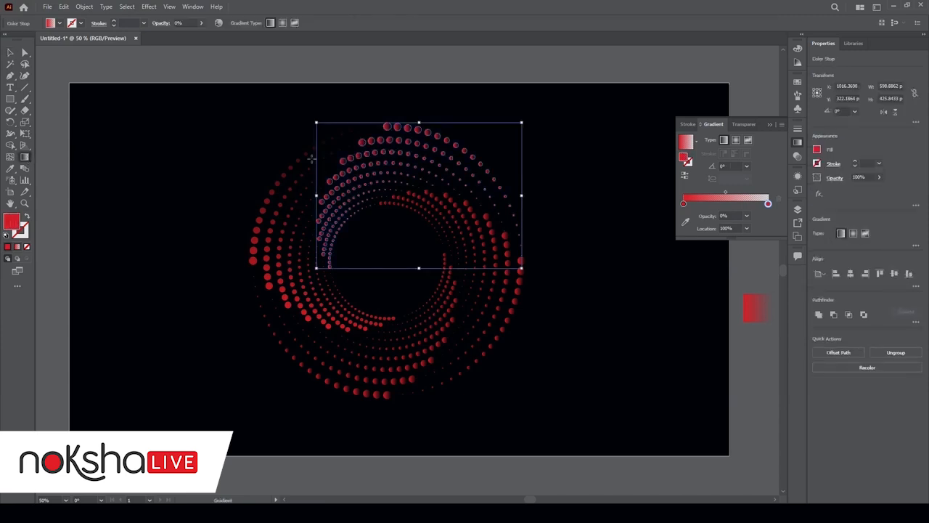
mouse_move(321, 158)
mouse_down()
mouse_move(541, 236)
mouse_move(544, 254)
mouse_up()
key(v)
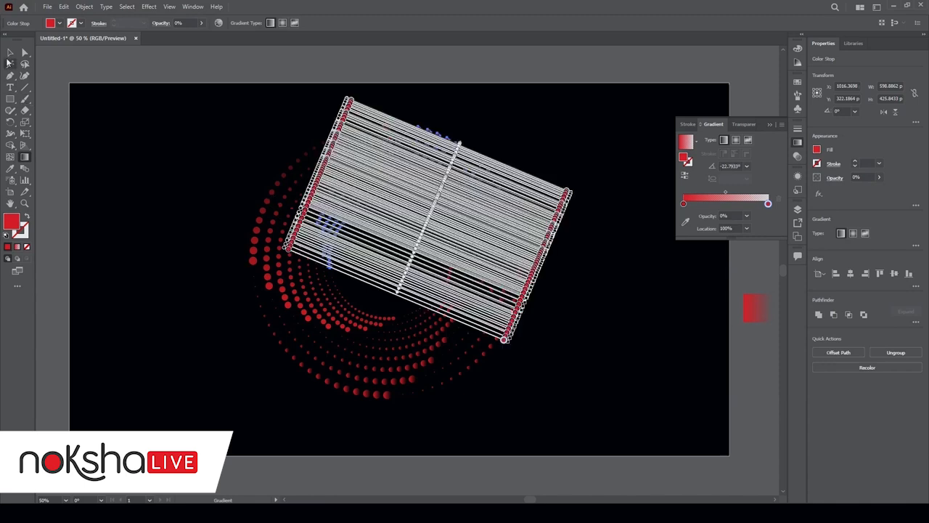
click(580, 249)
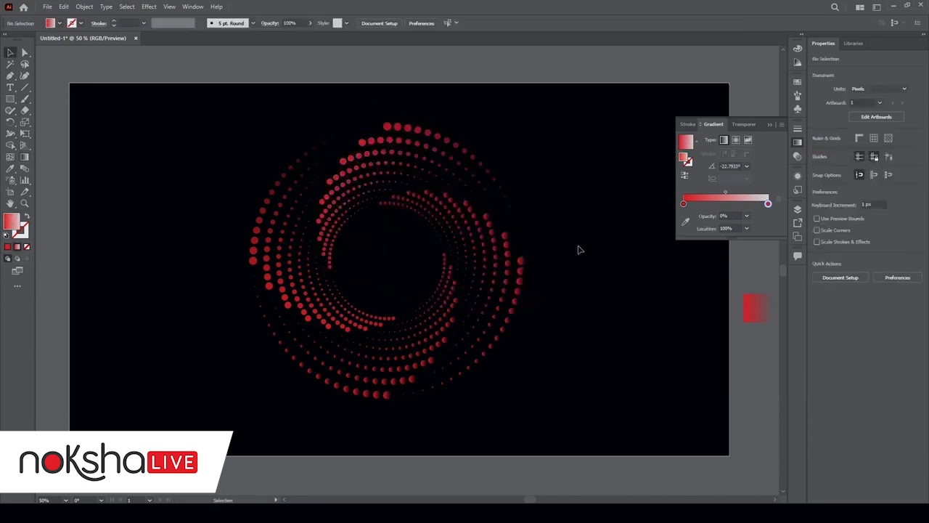
Redirect the right arm's gradient across the whole group with the Gradient tool, running from above its top down past its lower end at about -99°.
click(510, 252)
key(g)
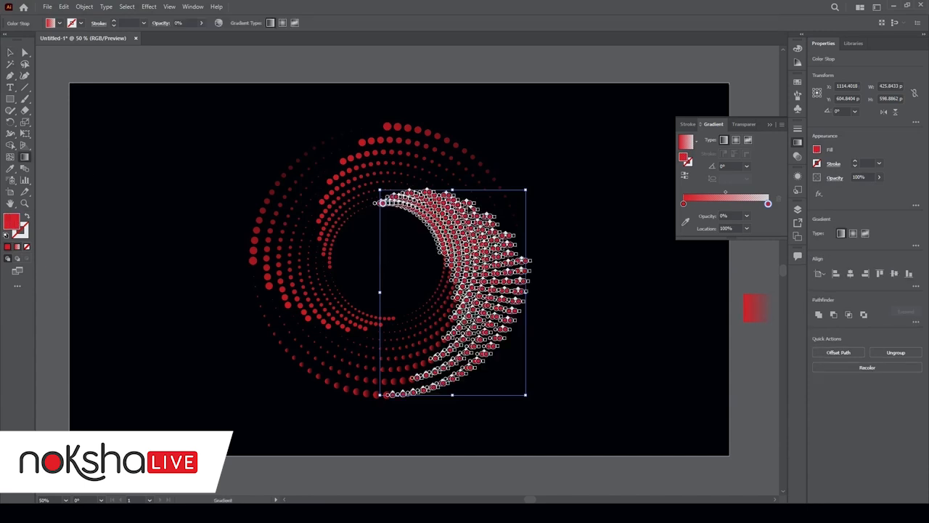
drag(459, 181, 426, 408)
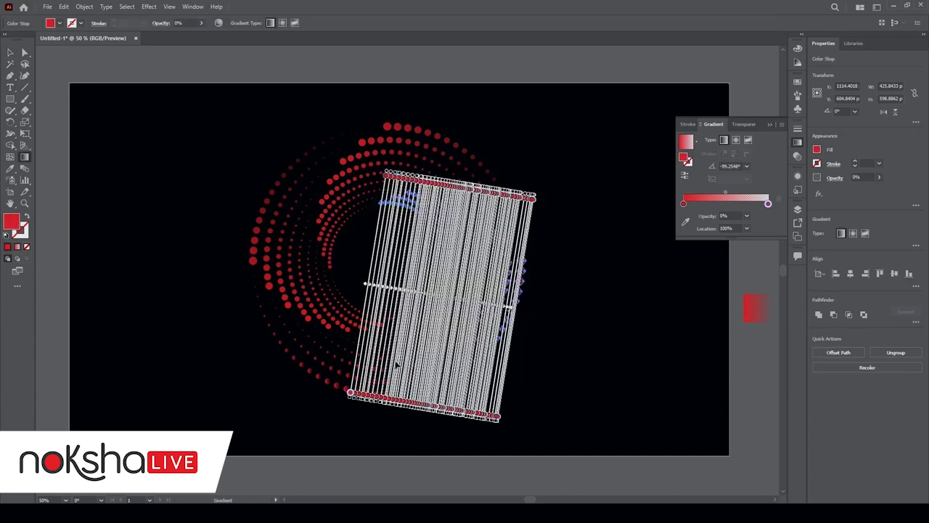
click(10, 52)
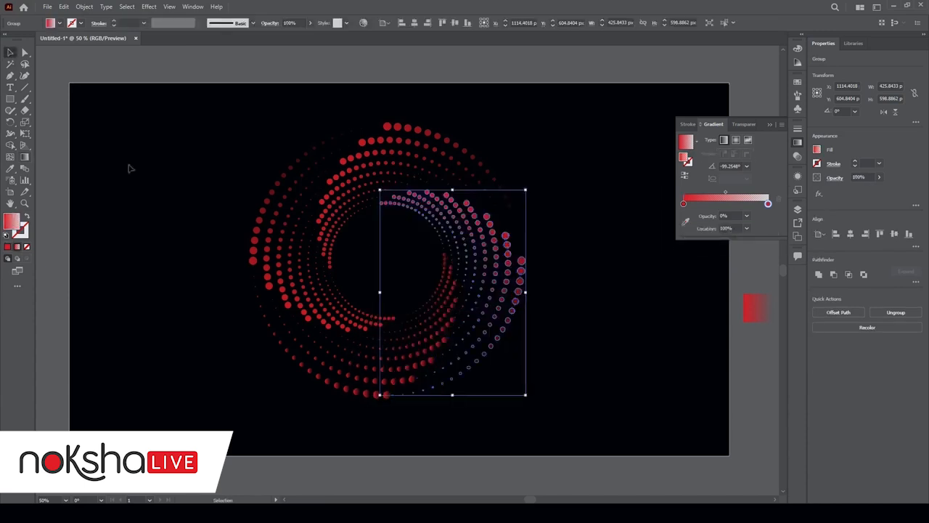
Redirect the bottom arm's gradient across the whole group from its right side to its upper-left tip, then deselect it and put away the gradient settings.
click(430, 356)
click(24, 157)
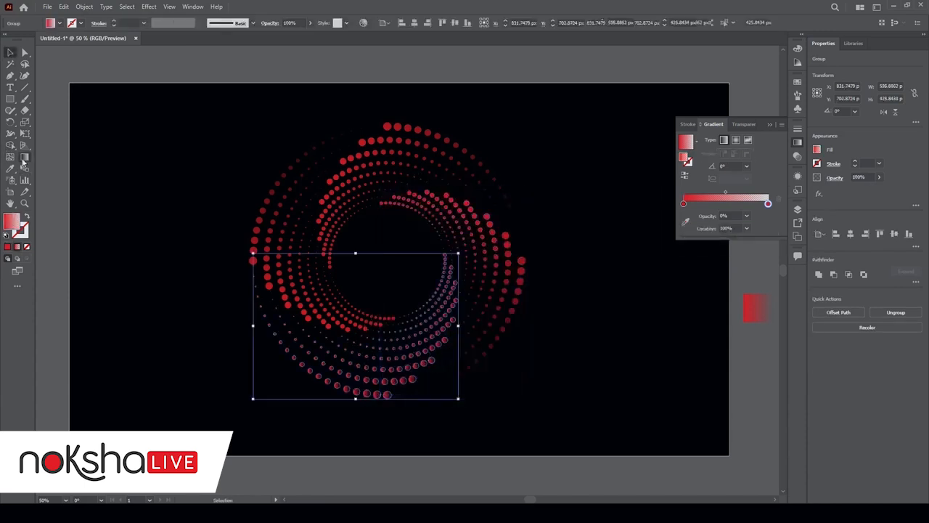
drag(477, 310, 244, 272)
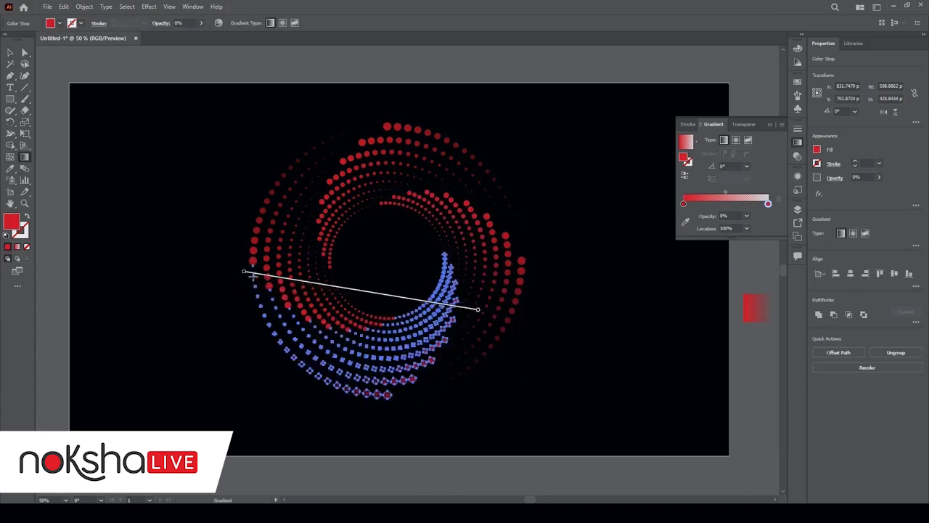
key(v)
click(597, 166)
click(770, 124)
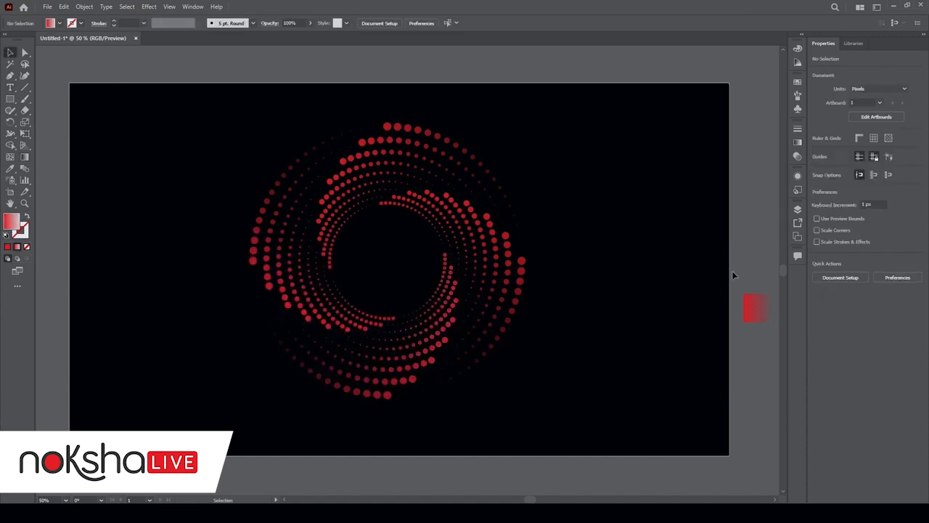
key(ctrl+equal)
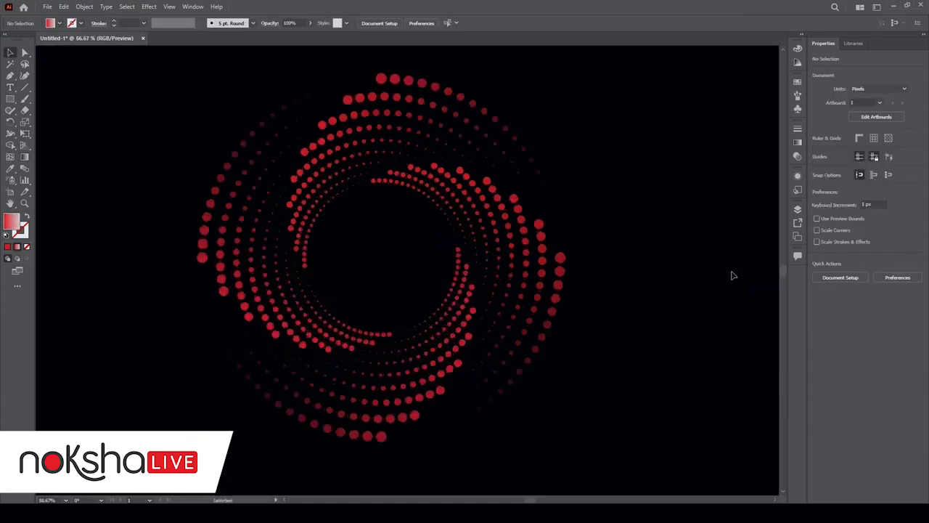